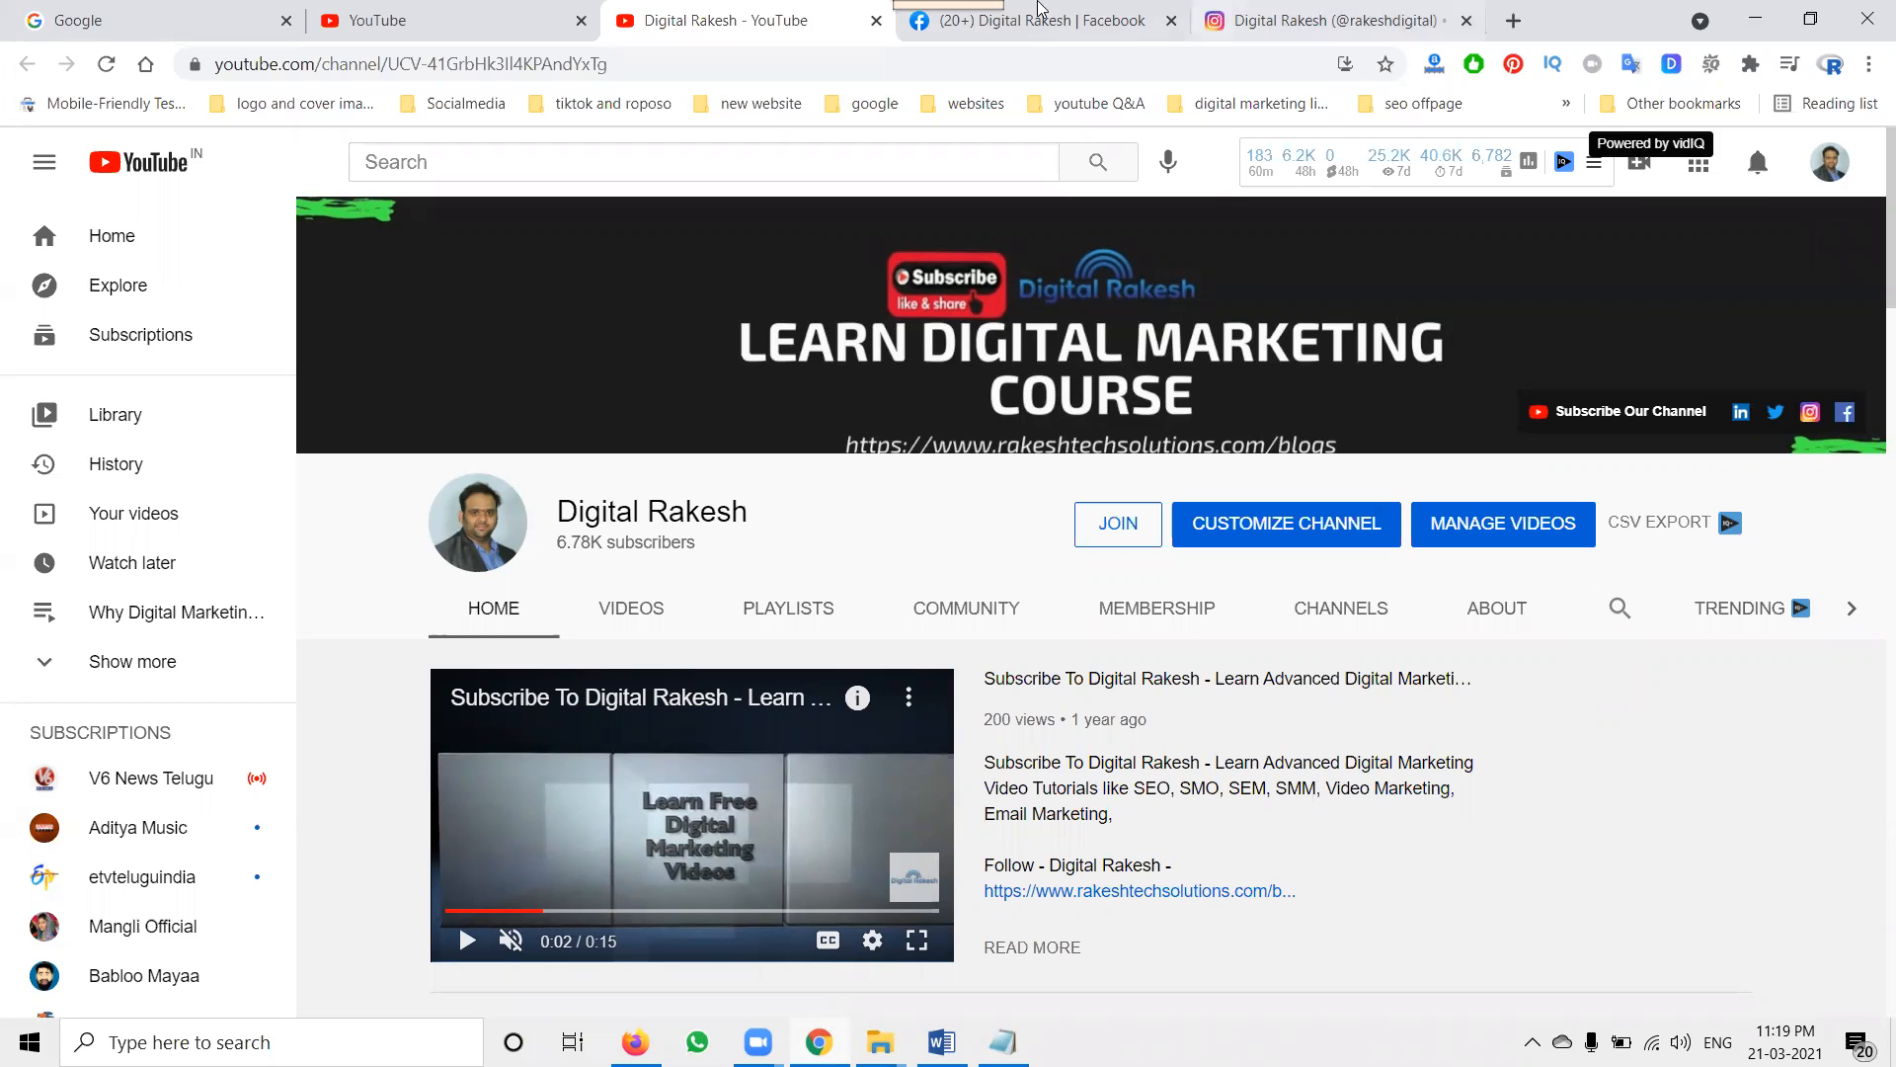
# Review the Instagram account connected to the Digital Rakesh Facebook page in its page settings, and return to the page.
pyautogui.click(1021, 10)
pyautogui.click(1318, 18)
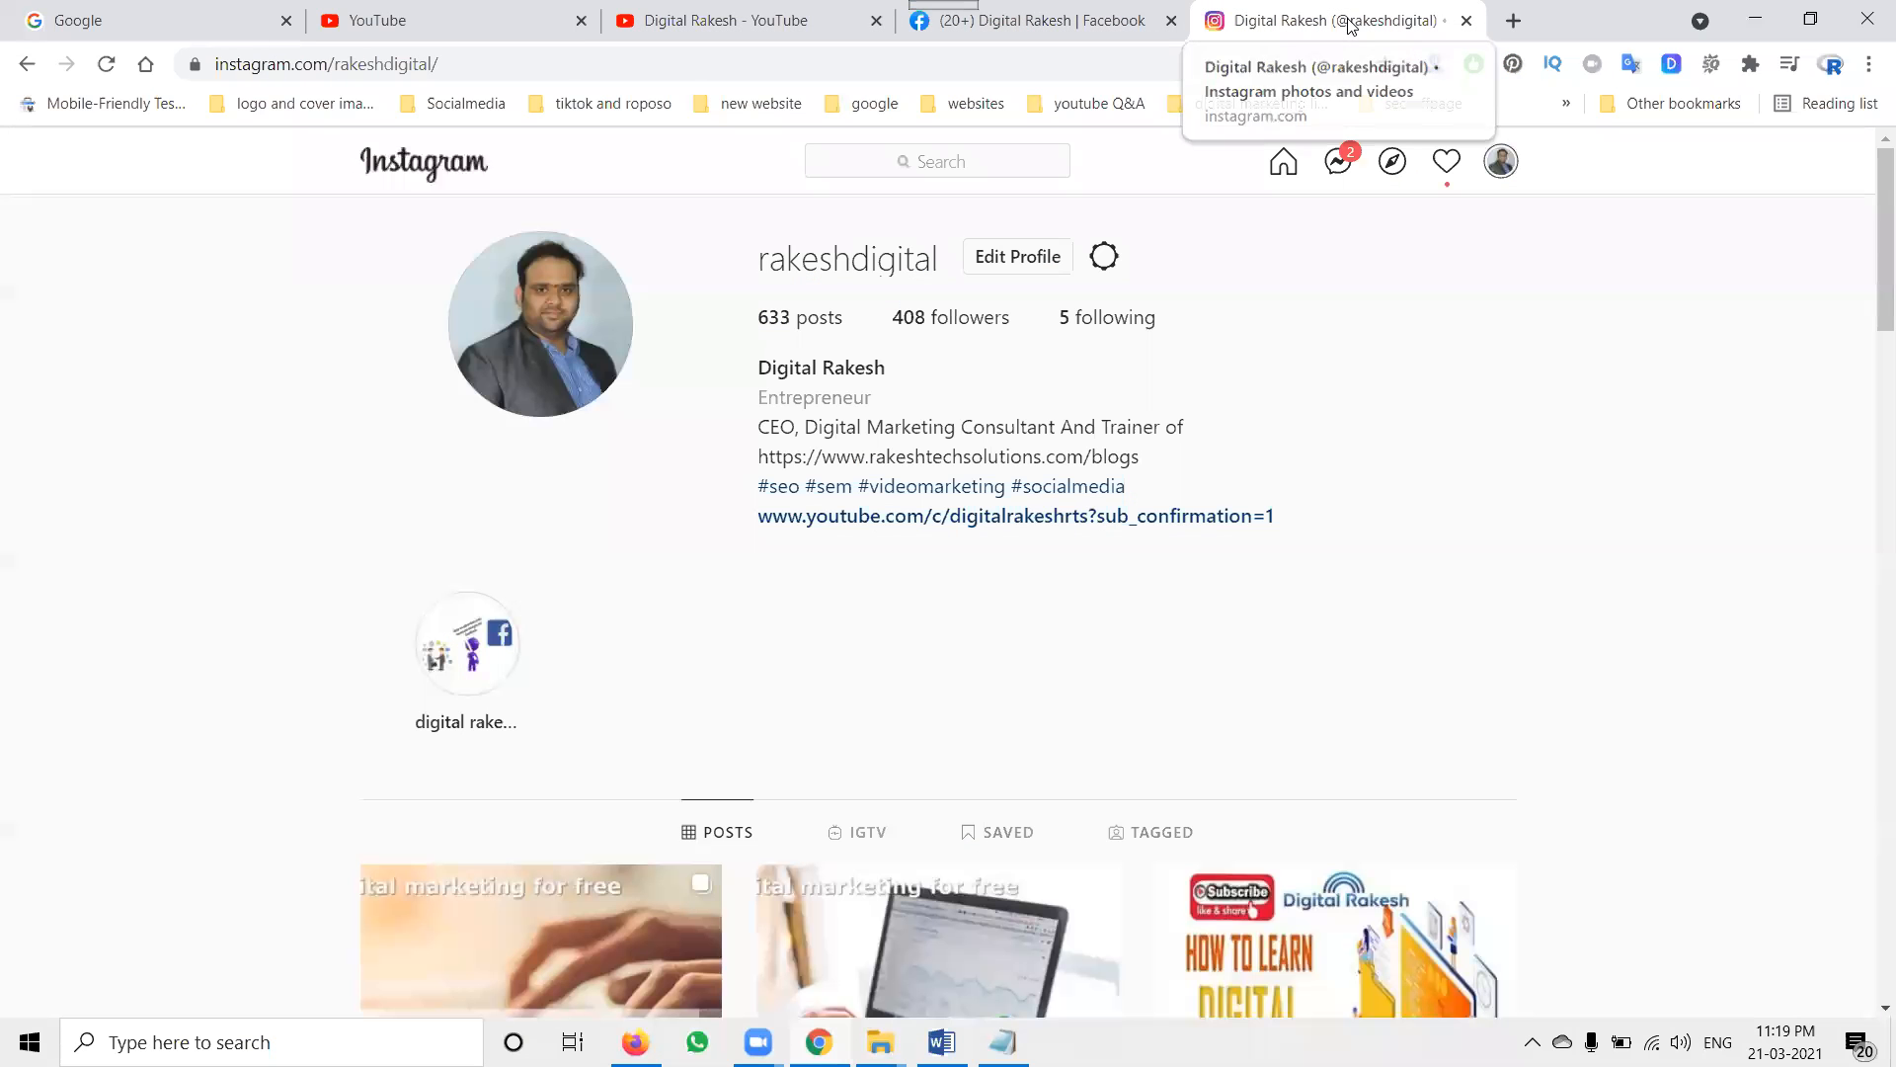
pyautogui.click(981, 16)
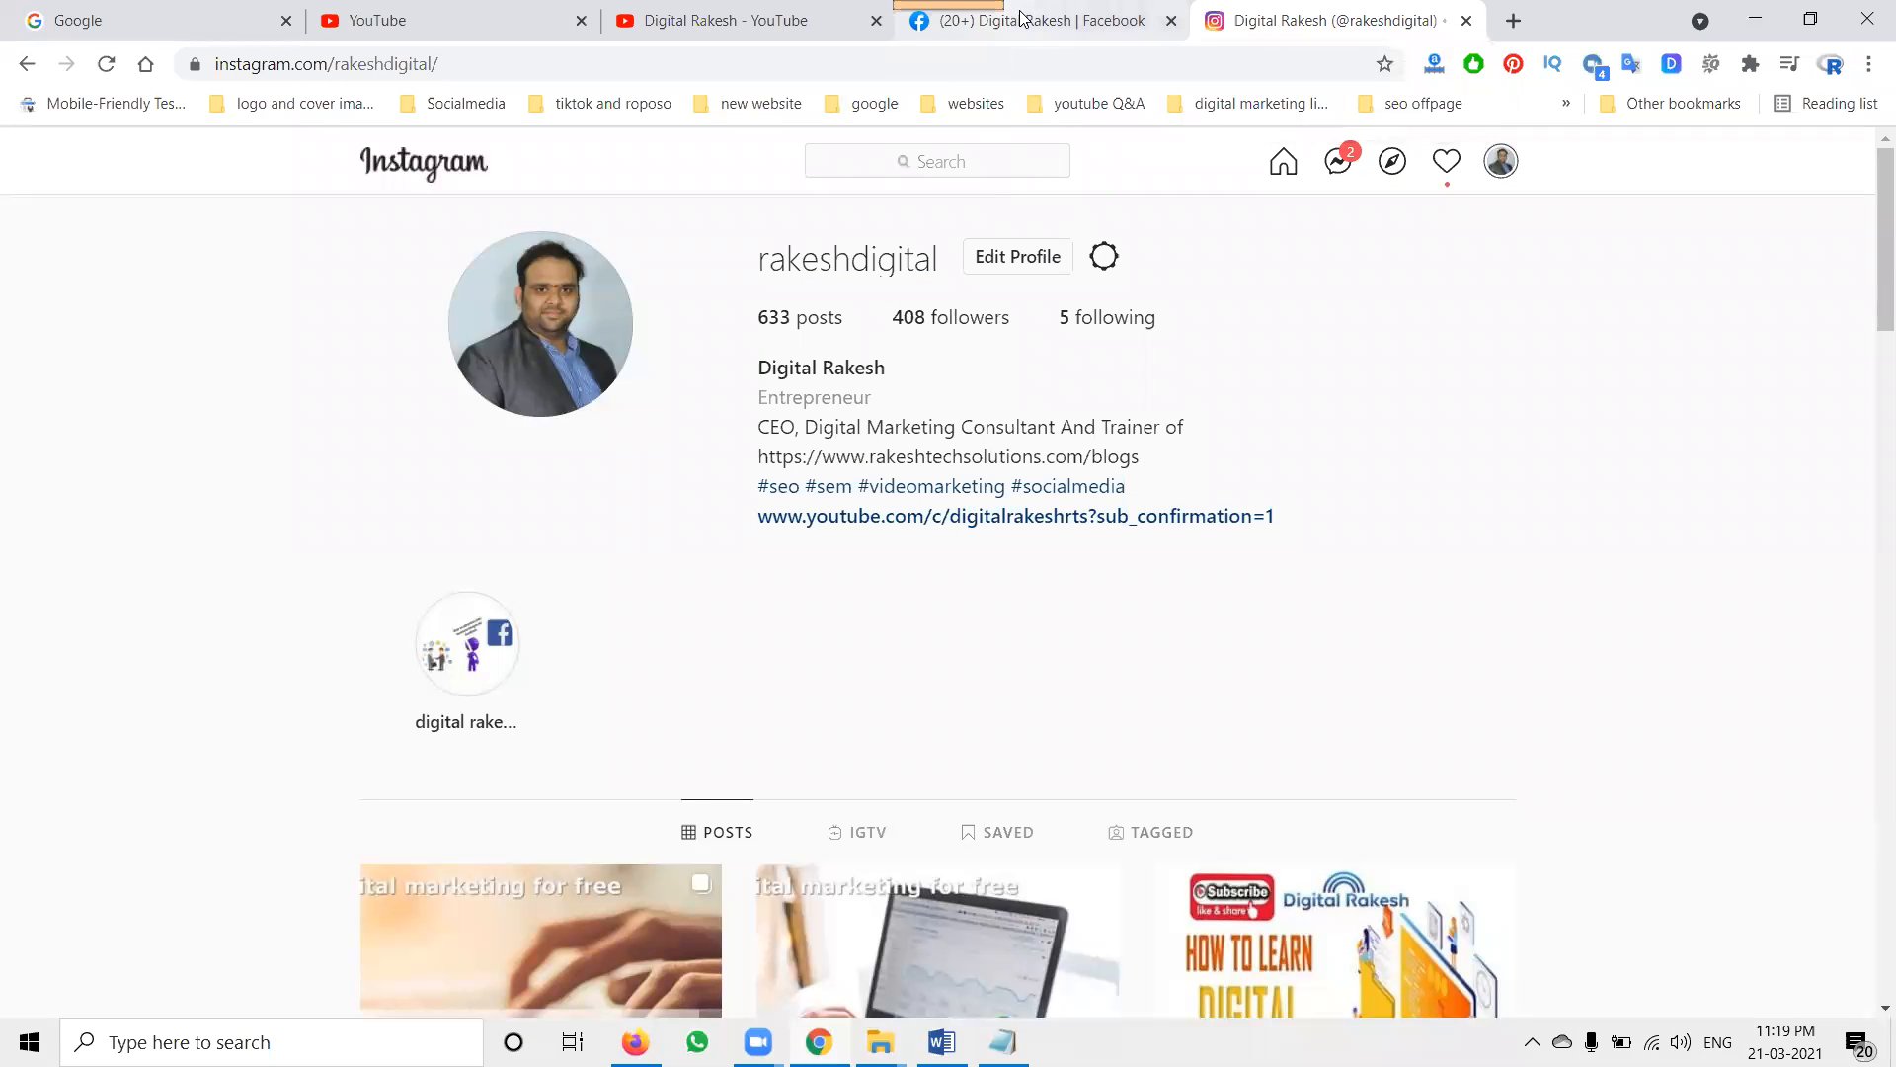
pyautogui.scroll(-4, 89, 692)
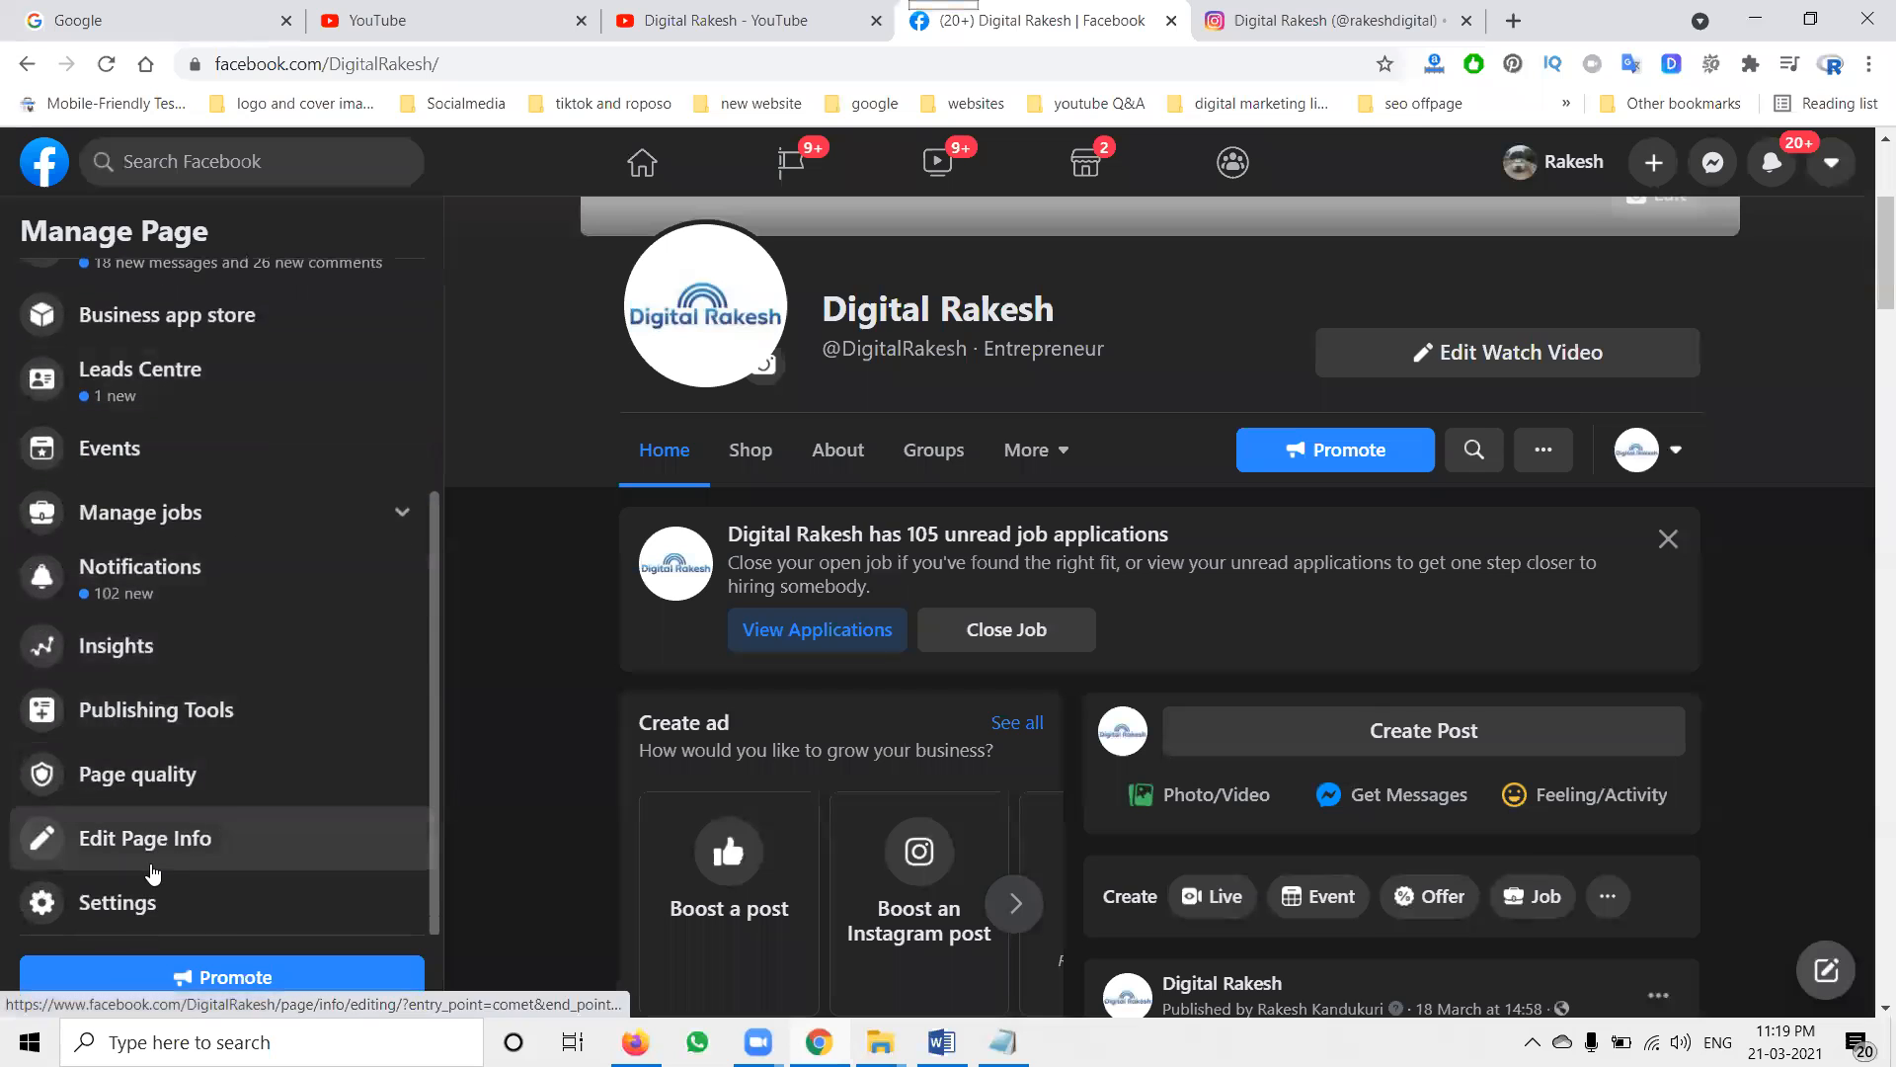
pyautogui.click(142, 905)
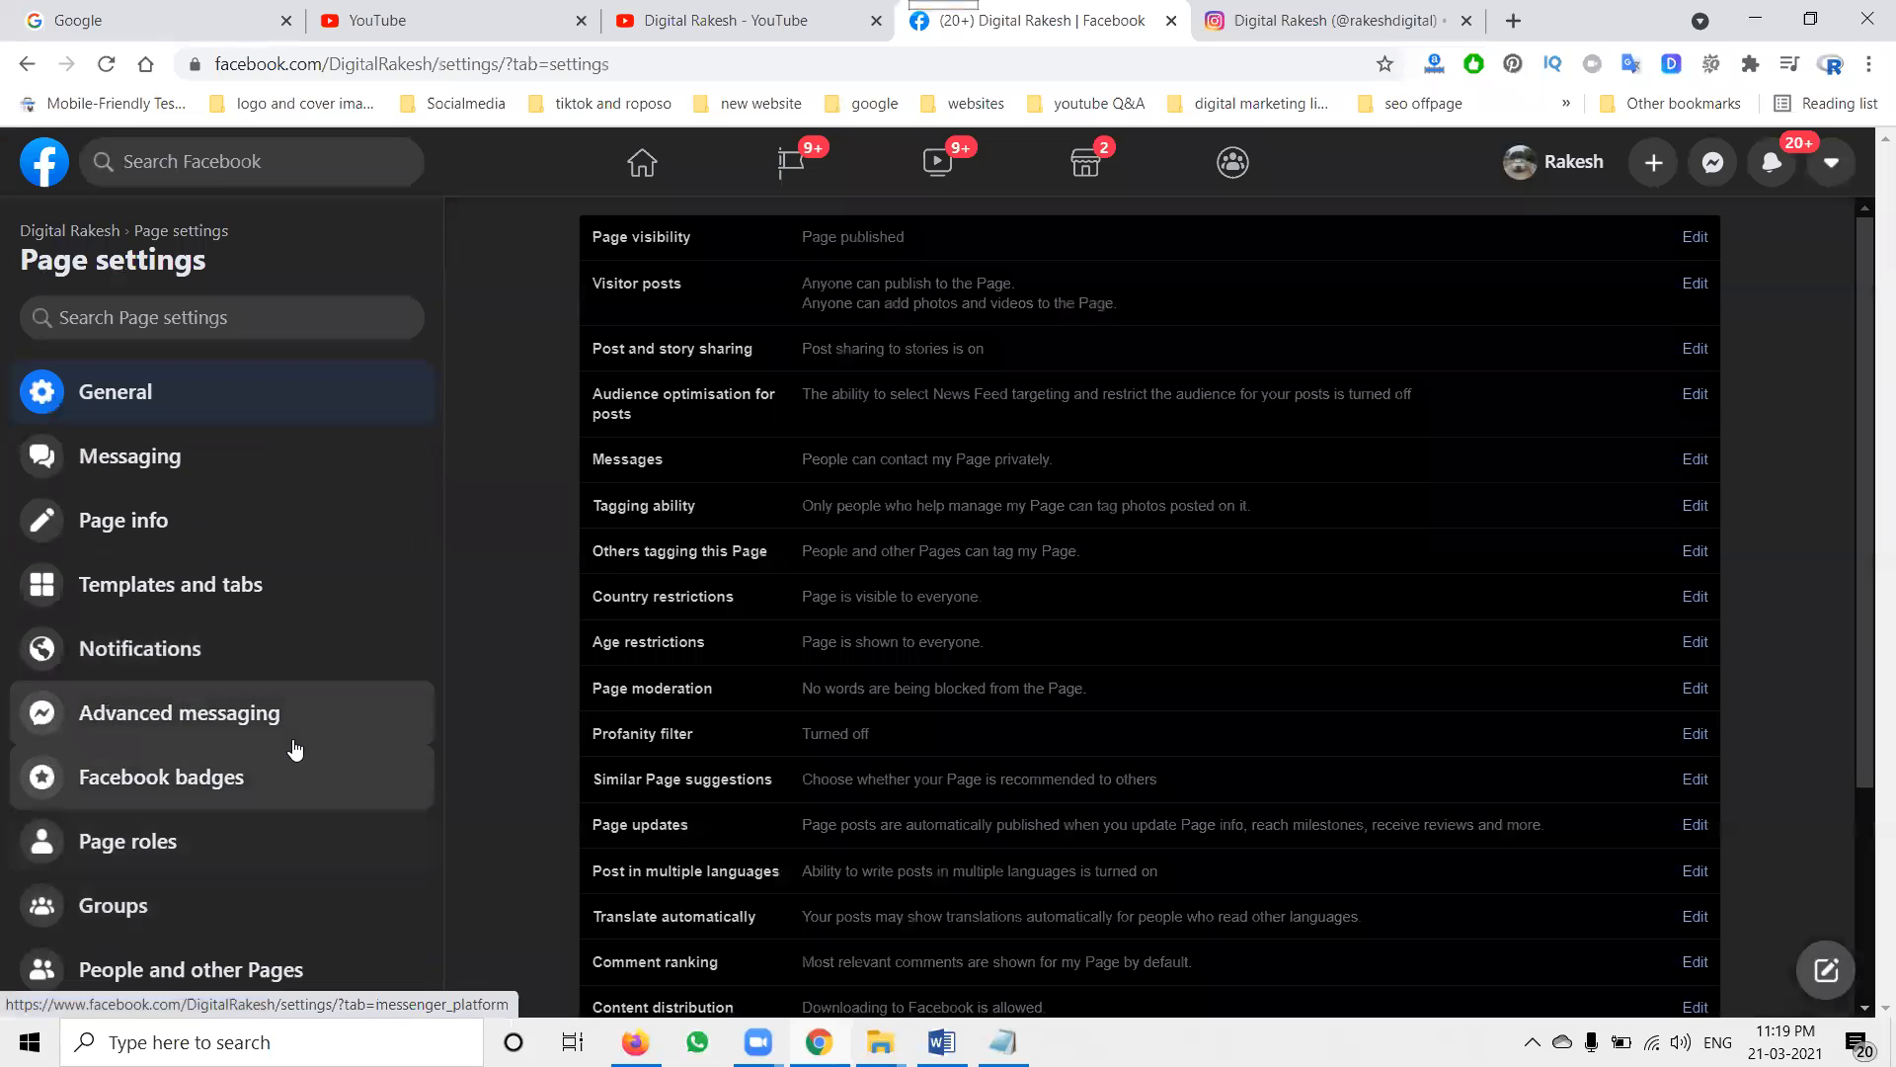
pyautogui.scroll(-4, 277, 731)
pyautogui.scroll(-1, 187, 780)
pyautogui.scroll(-2, 178, 802)
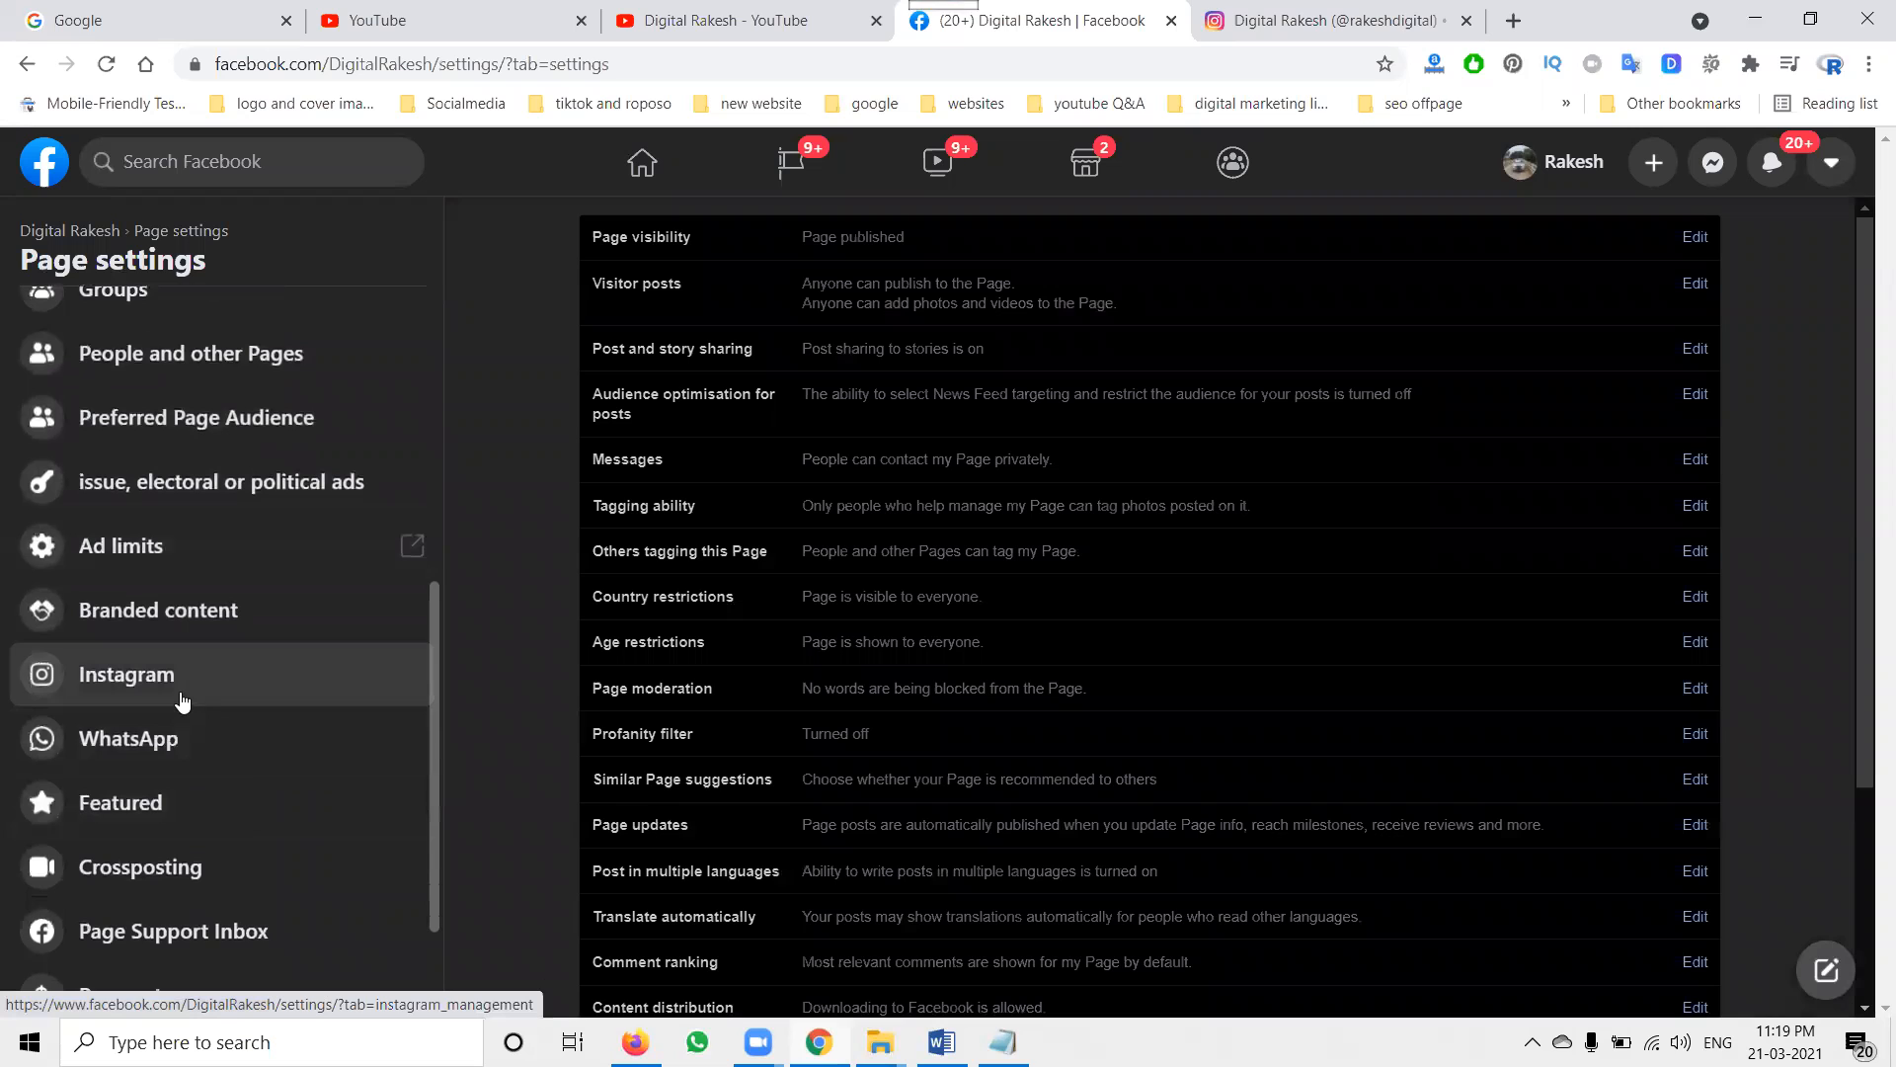
pyautogui.click(179, 691)
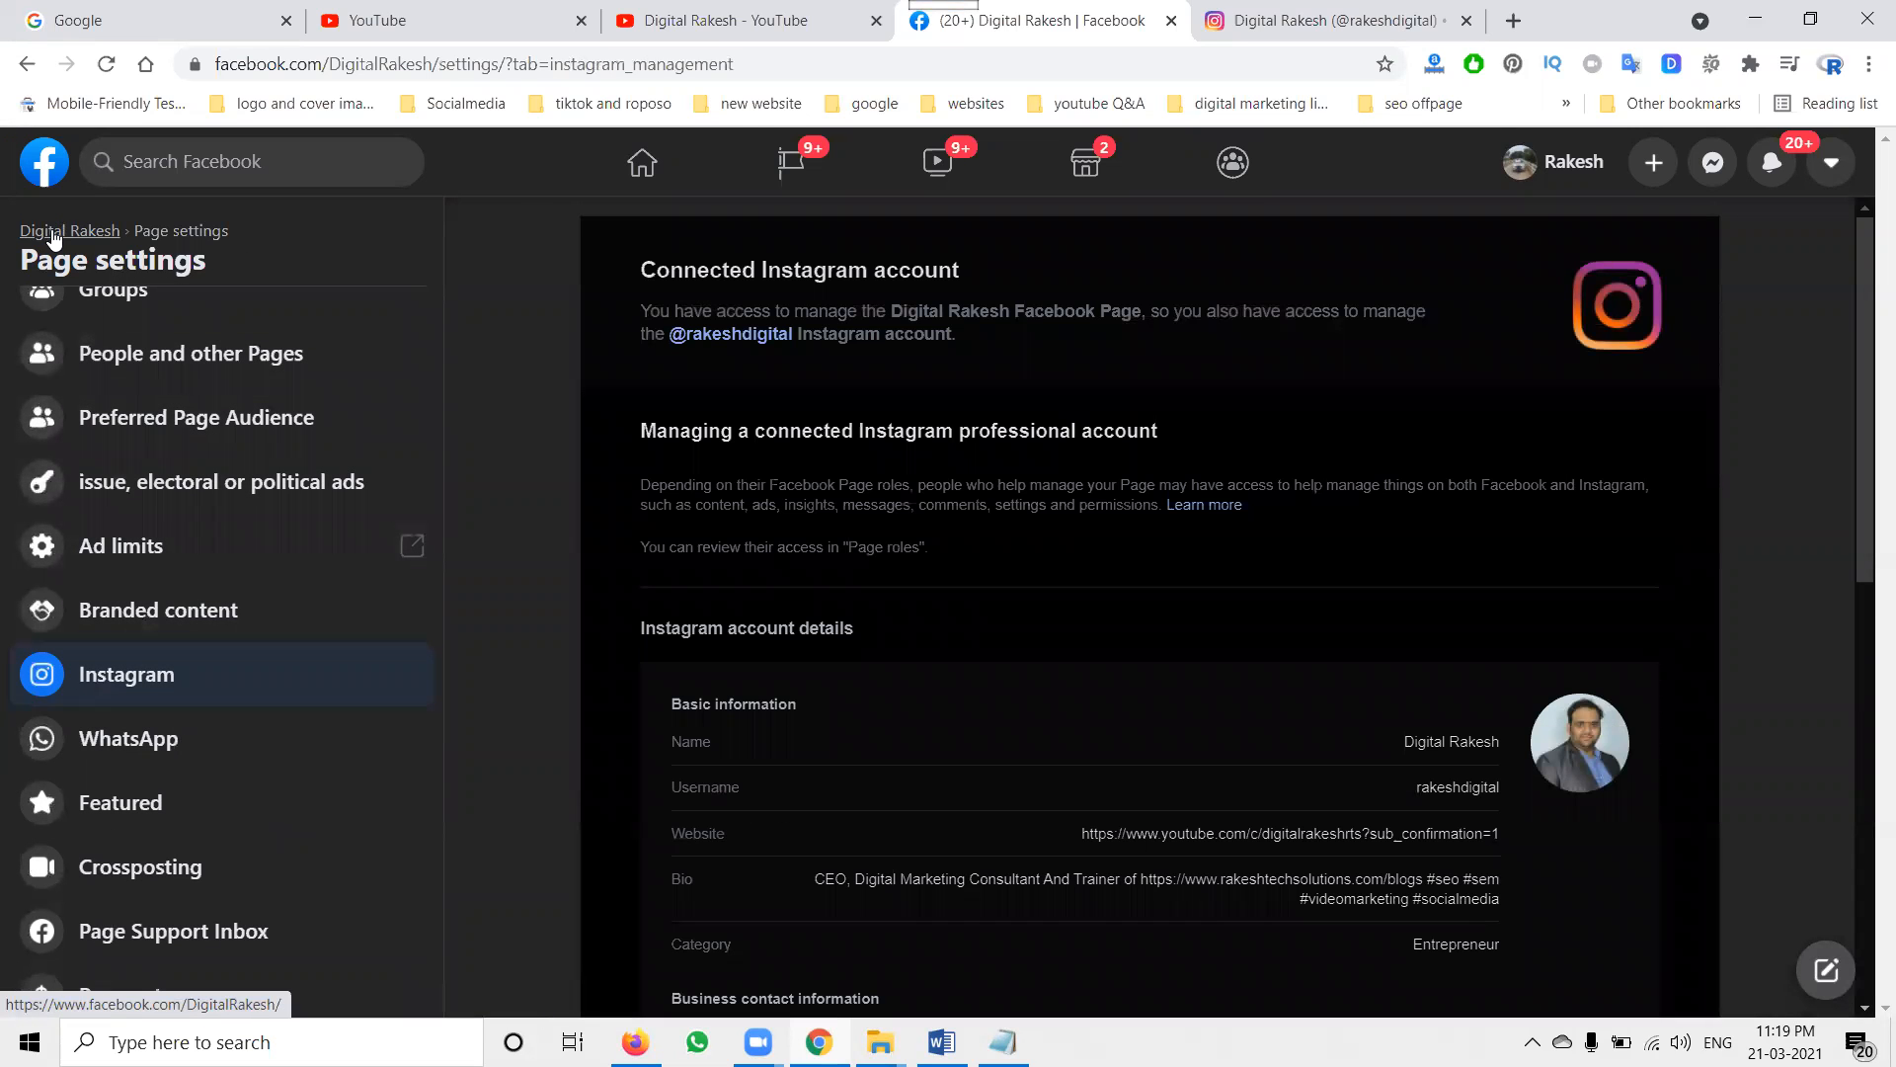
pyautogui.click(54, 234)
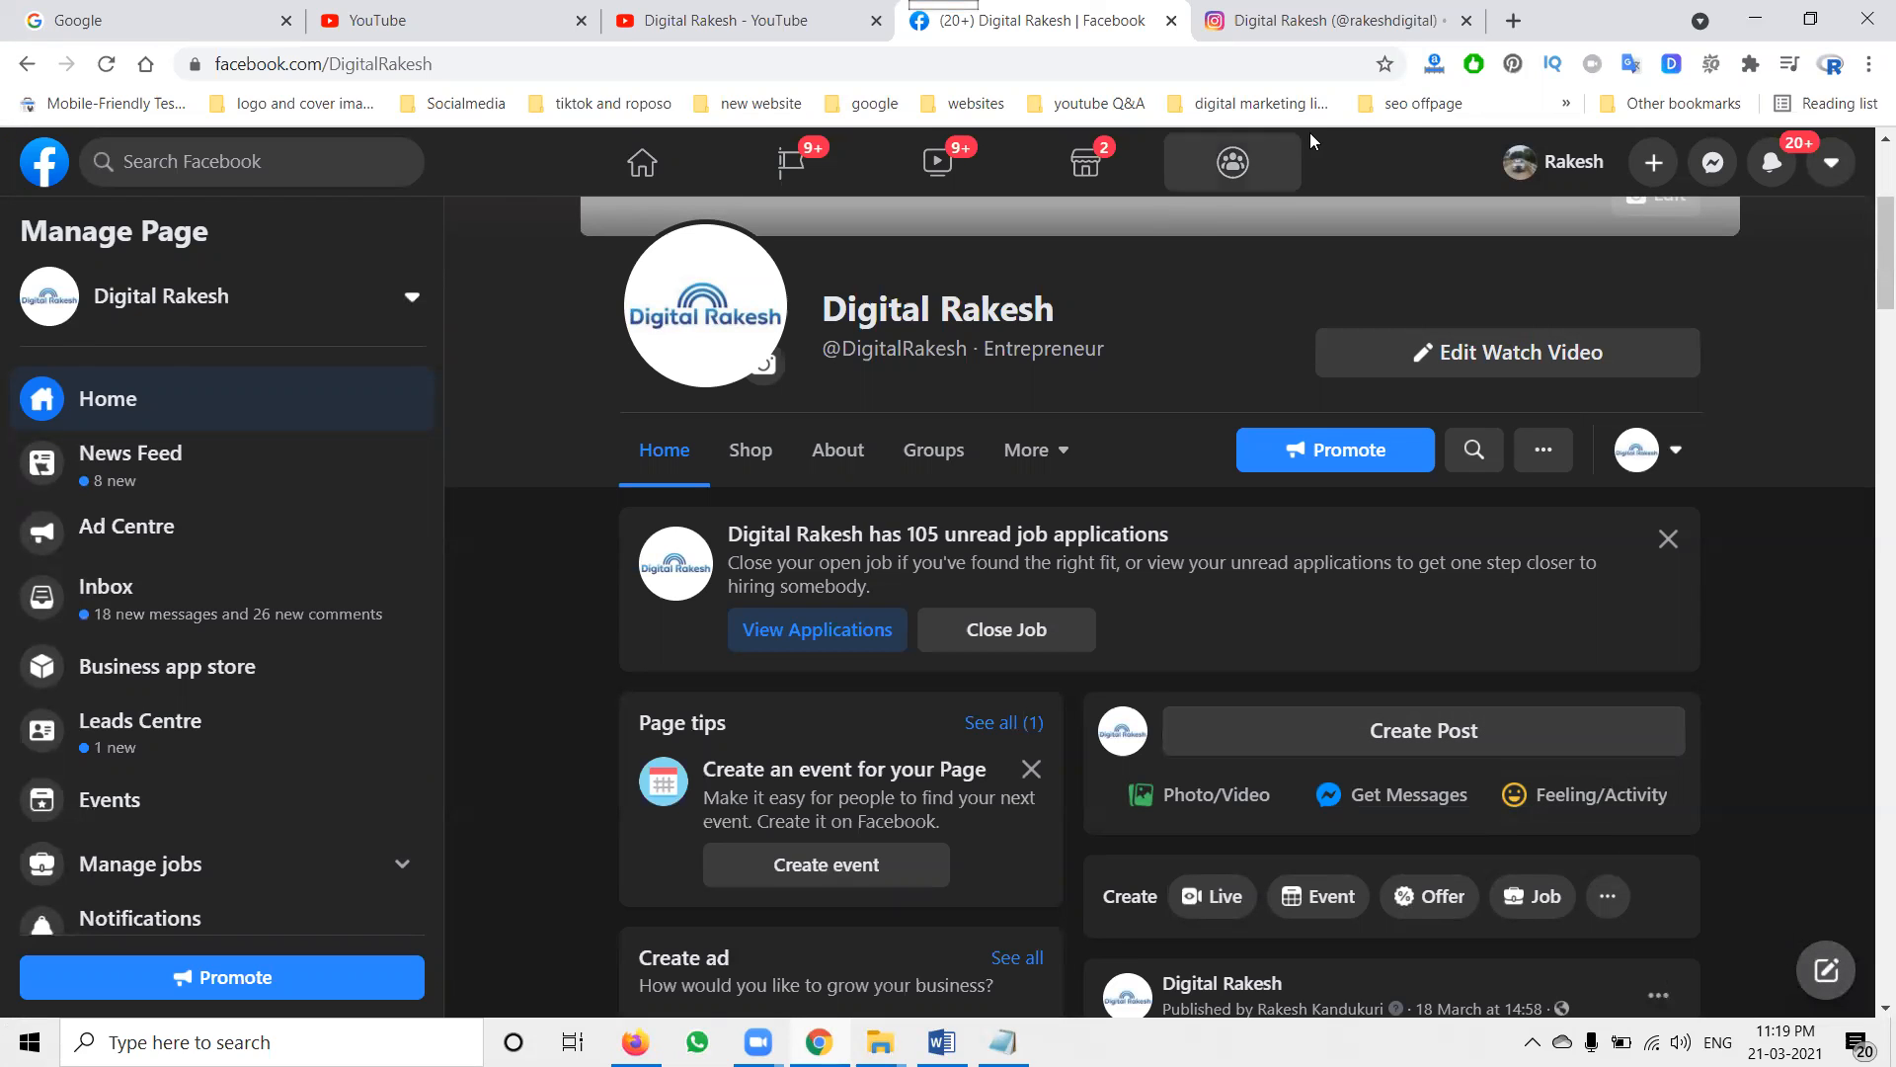
# Open facebook.com/creatorstudio in a new browser tab and switch Creator Studio to its Instagram section.
pyautogui.click(1517, 24)
pyautogui.write('f')
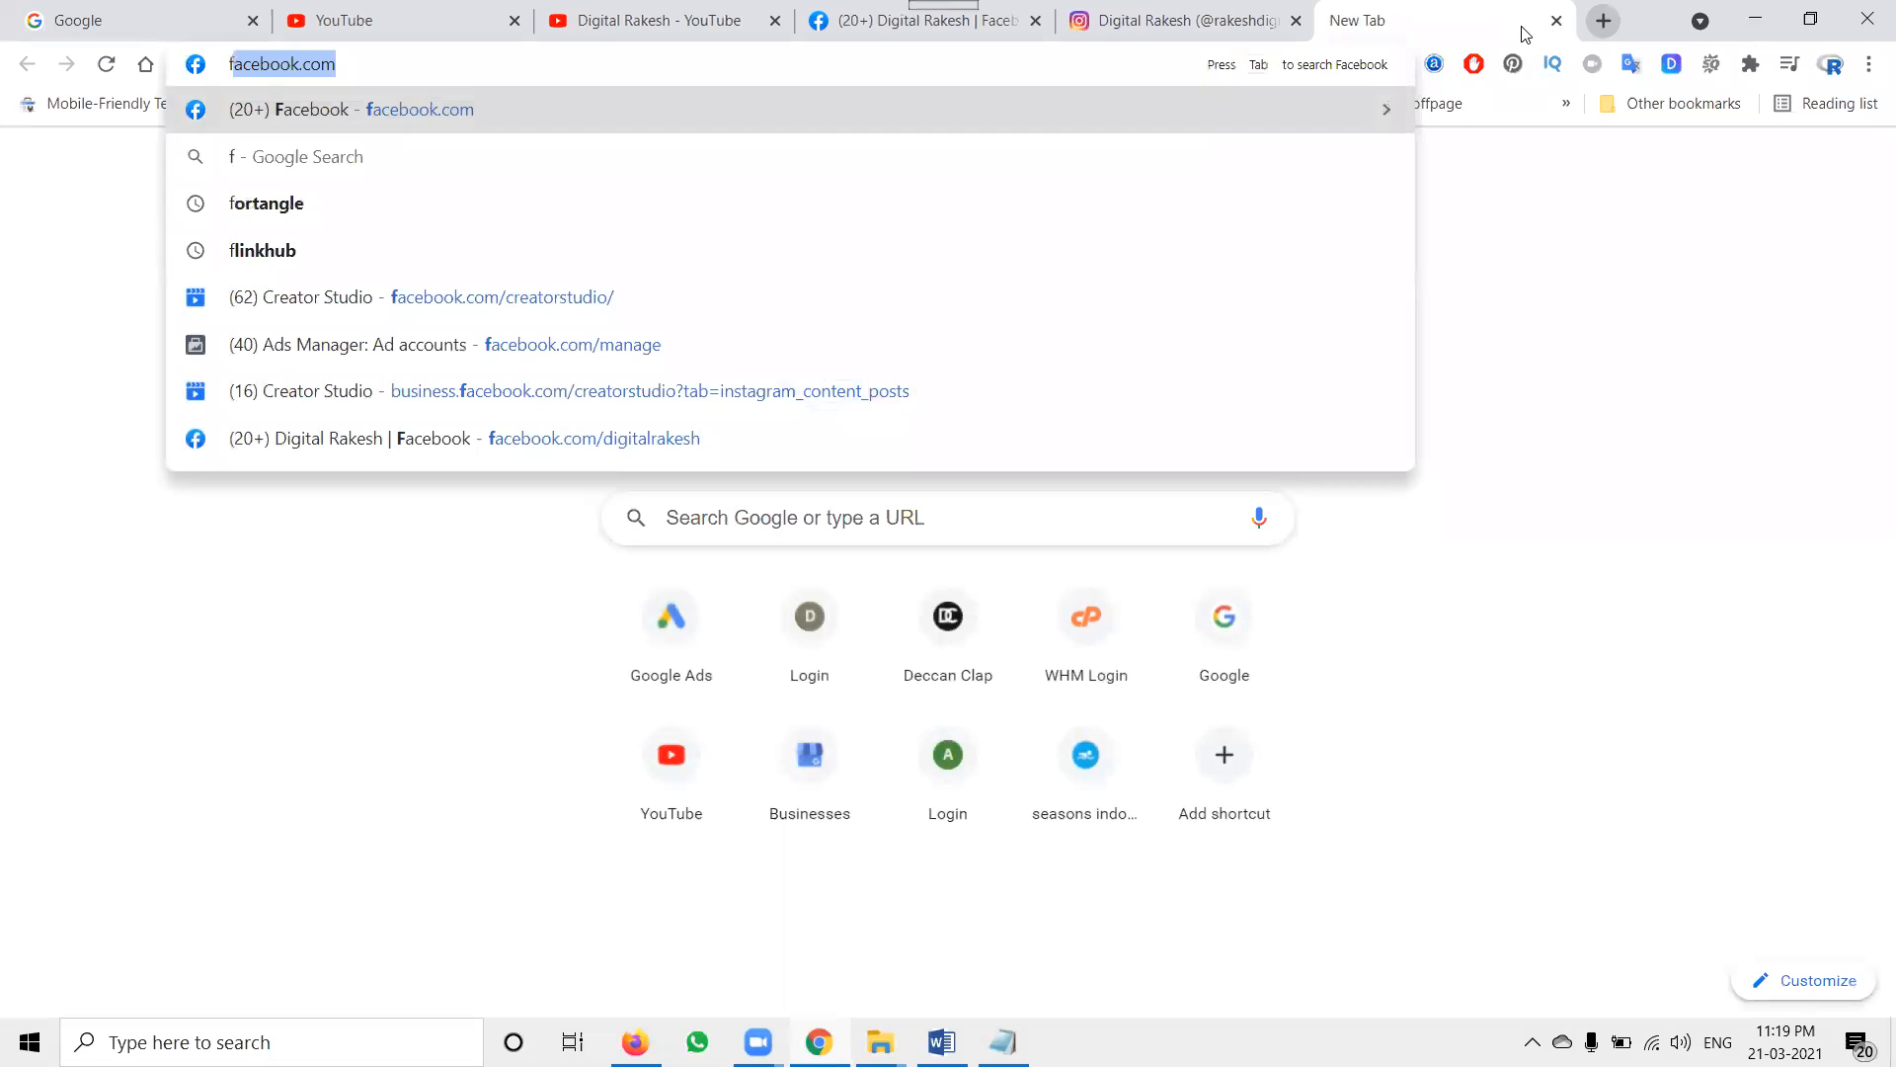
pyautogui.write('acebook.com/cr')
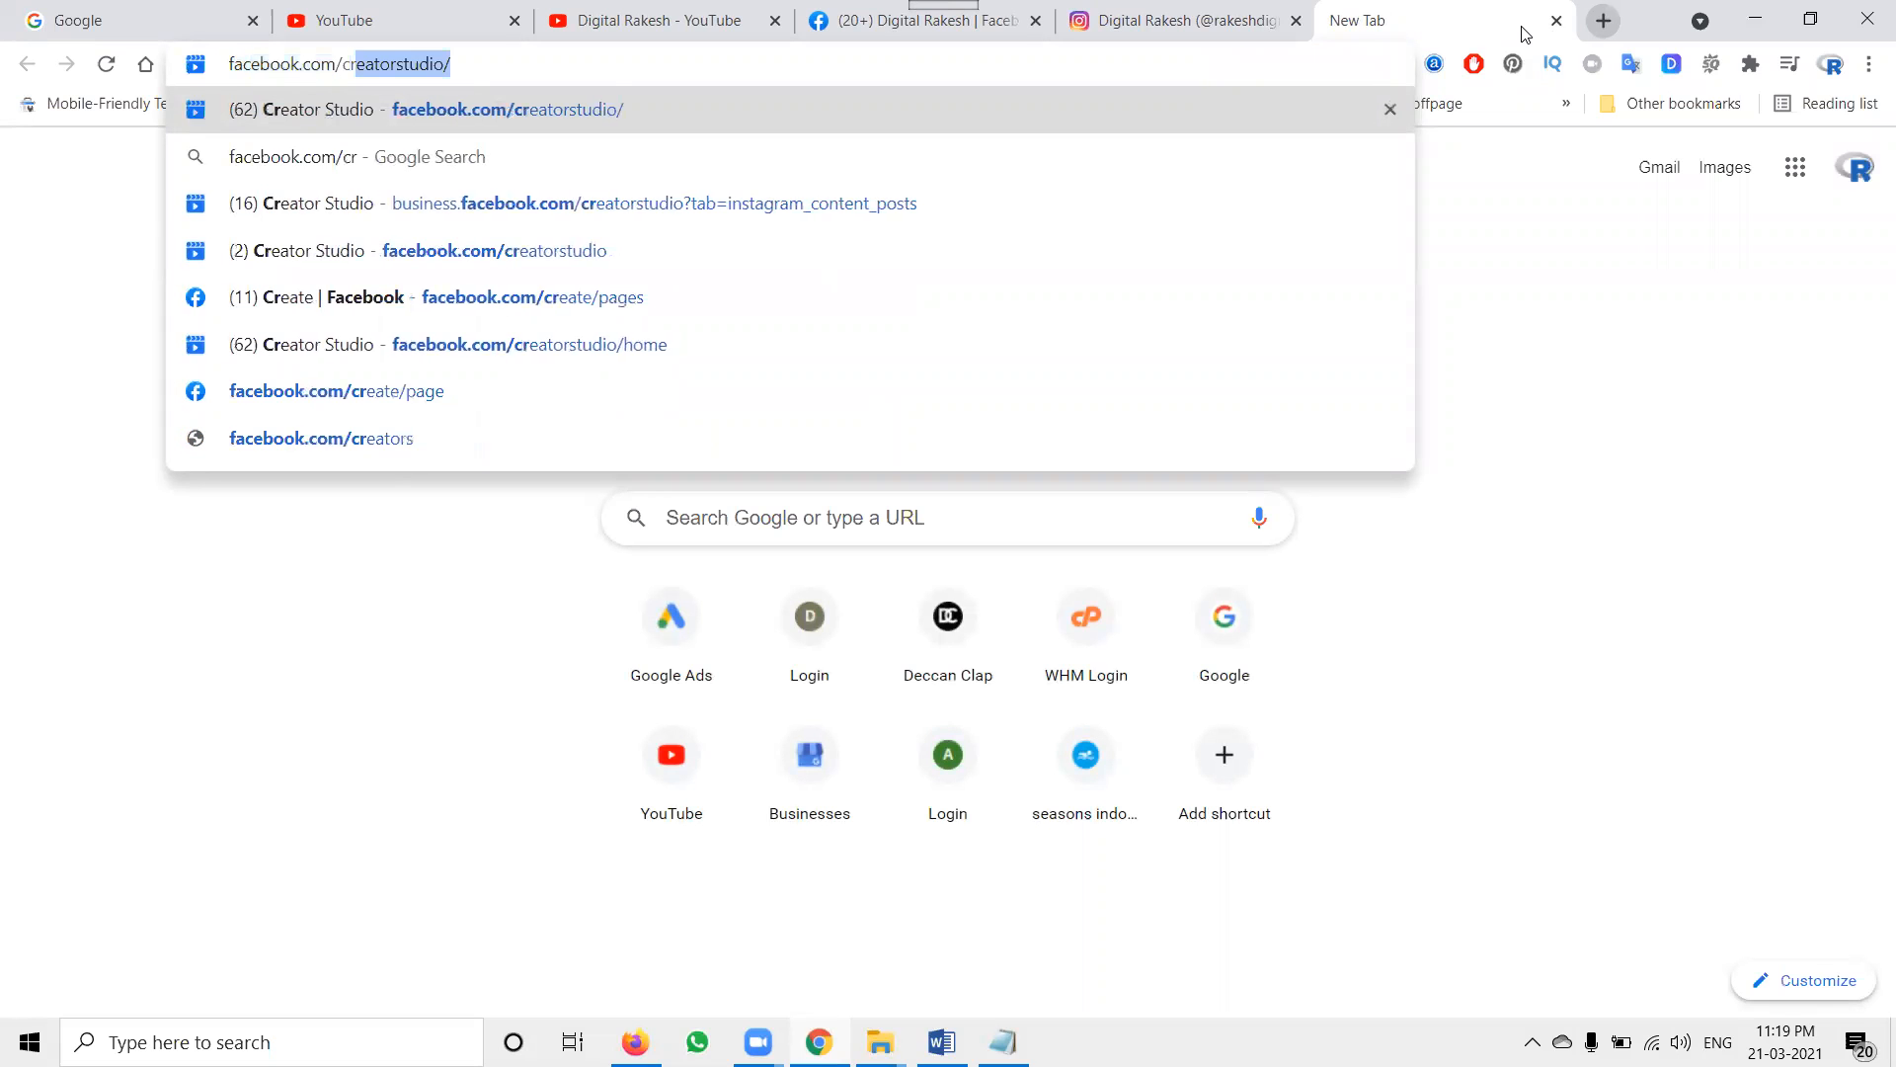
pyautogui.press('Return')
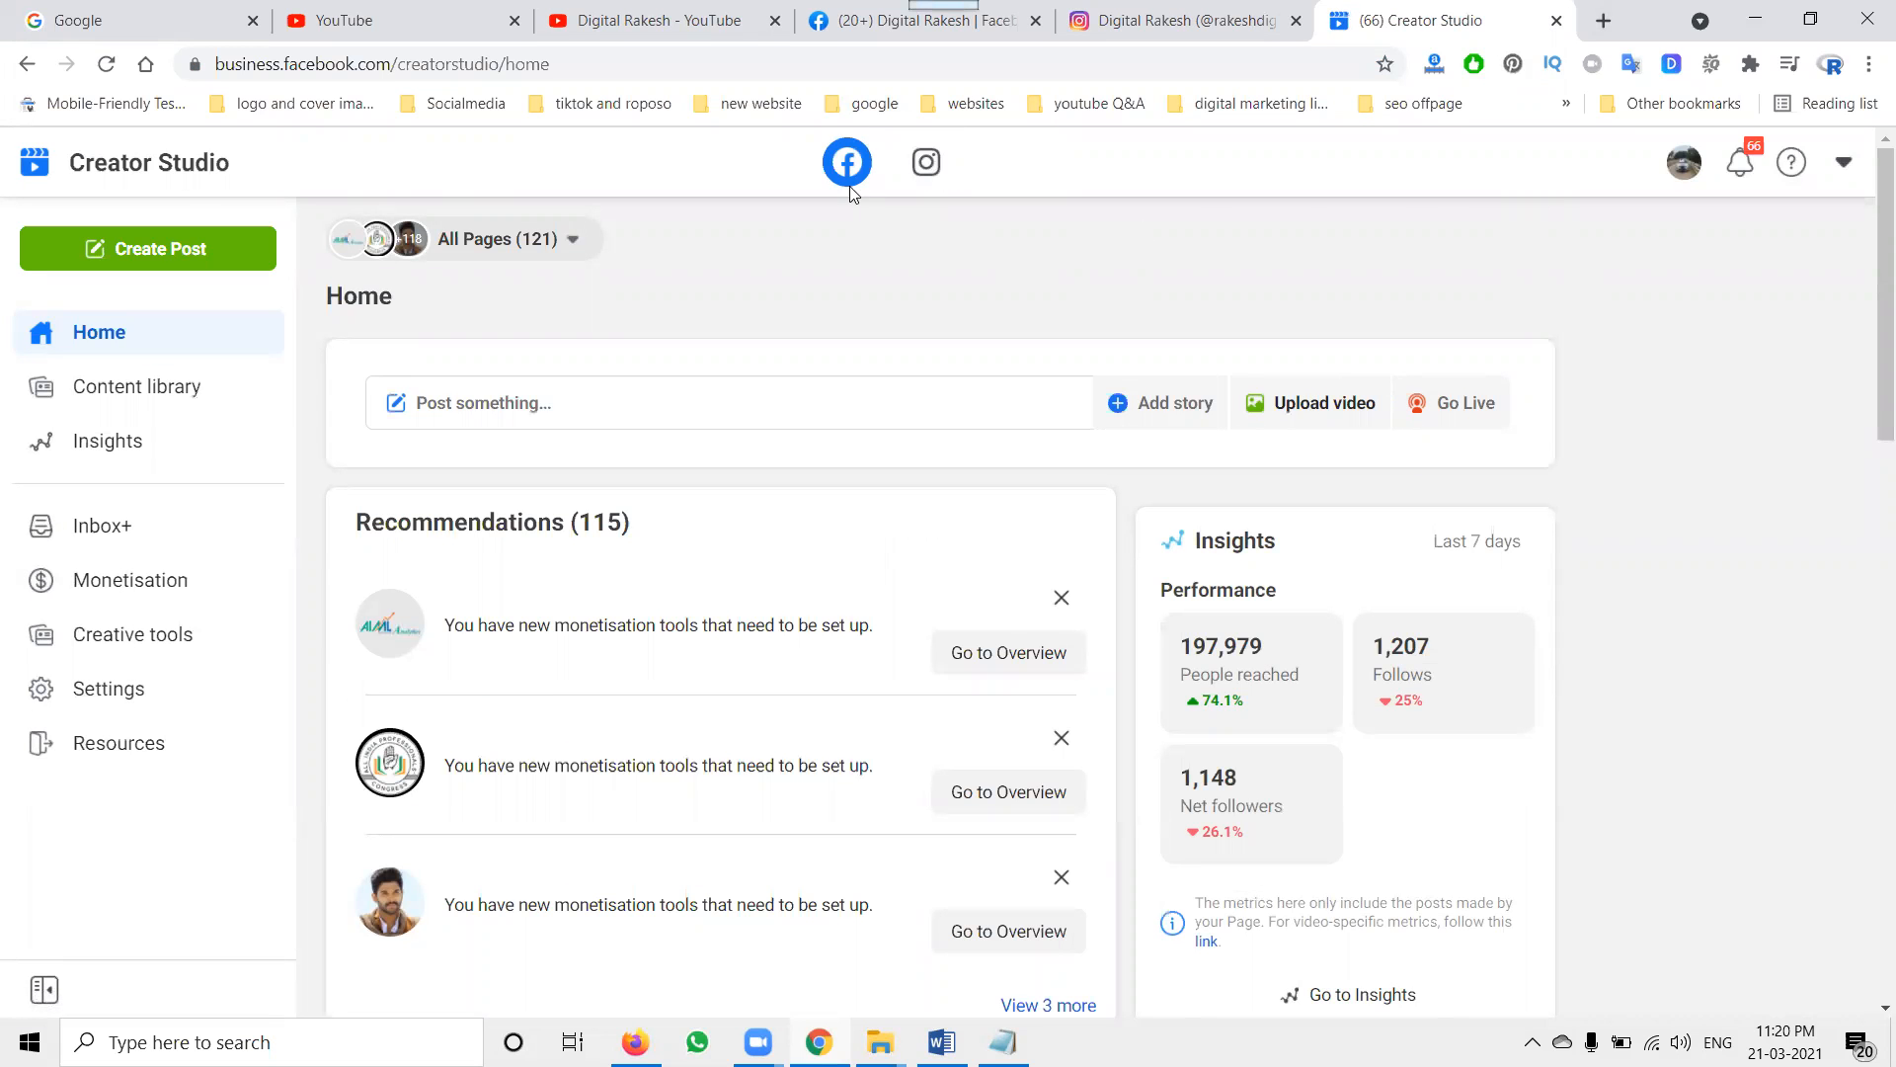
pyautogui.click(939, 168)
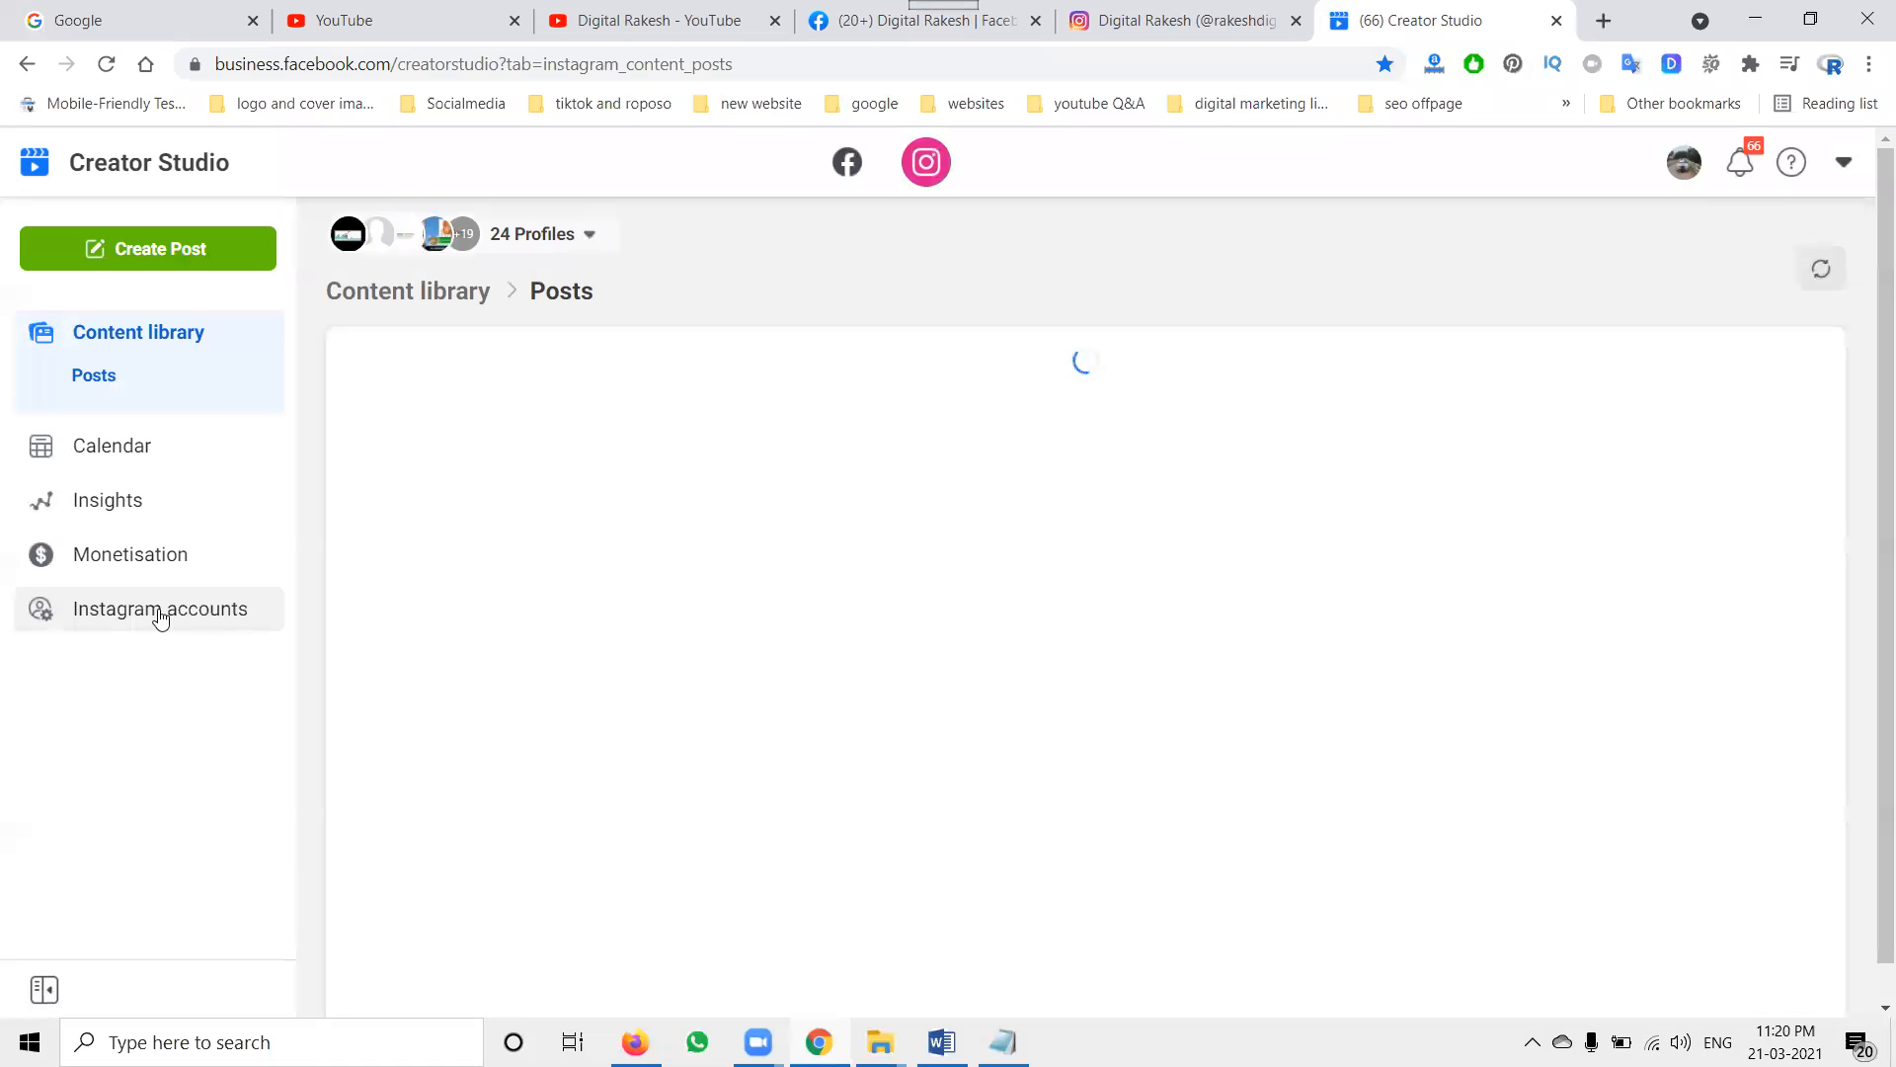
# Create a new Instagram feed post for the Digital Rakesh account.
pyautogui.click(202, 259)
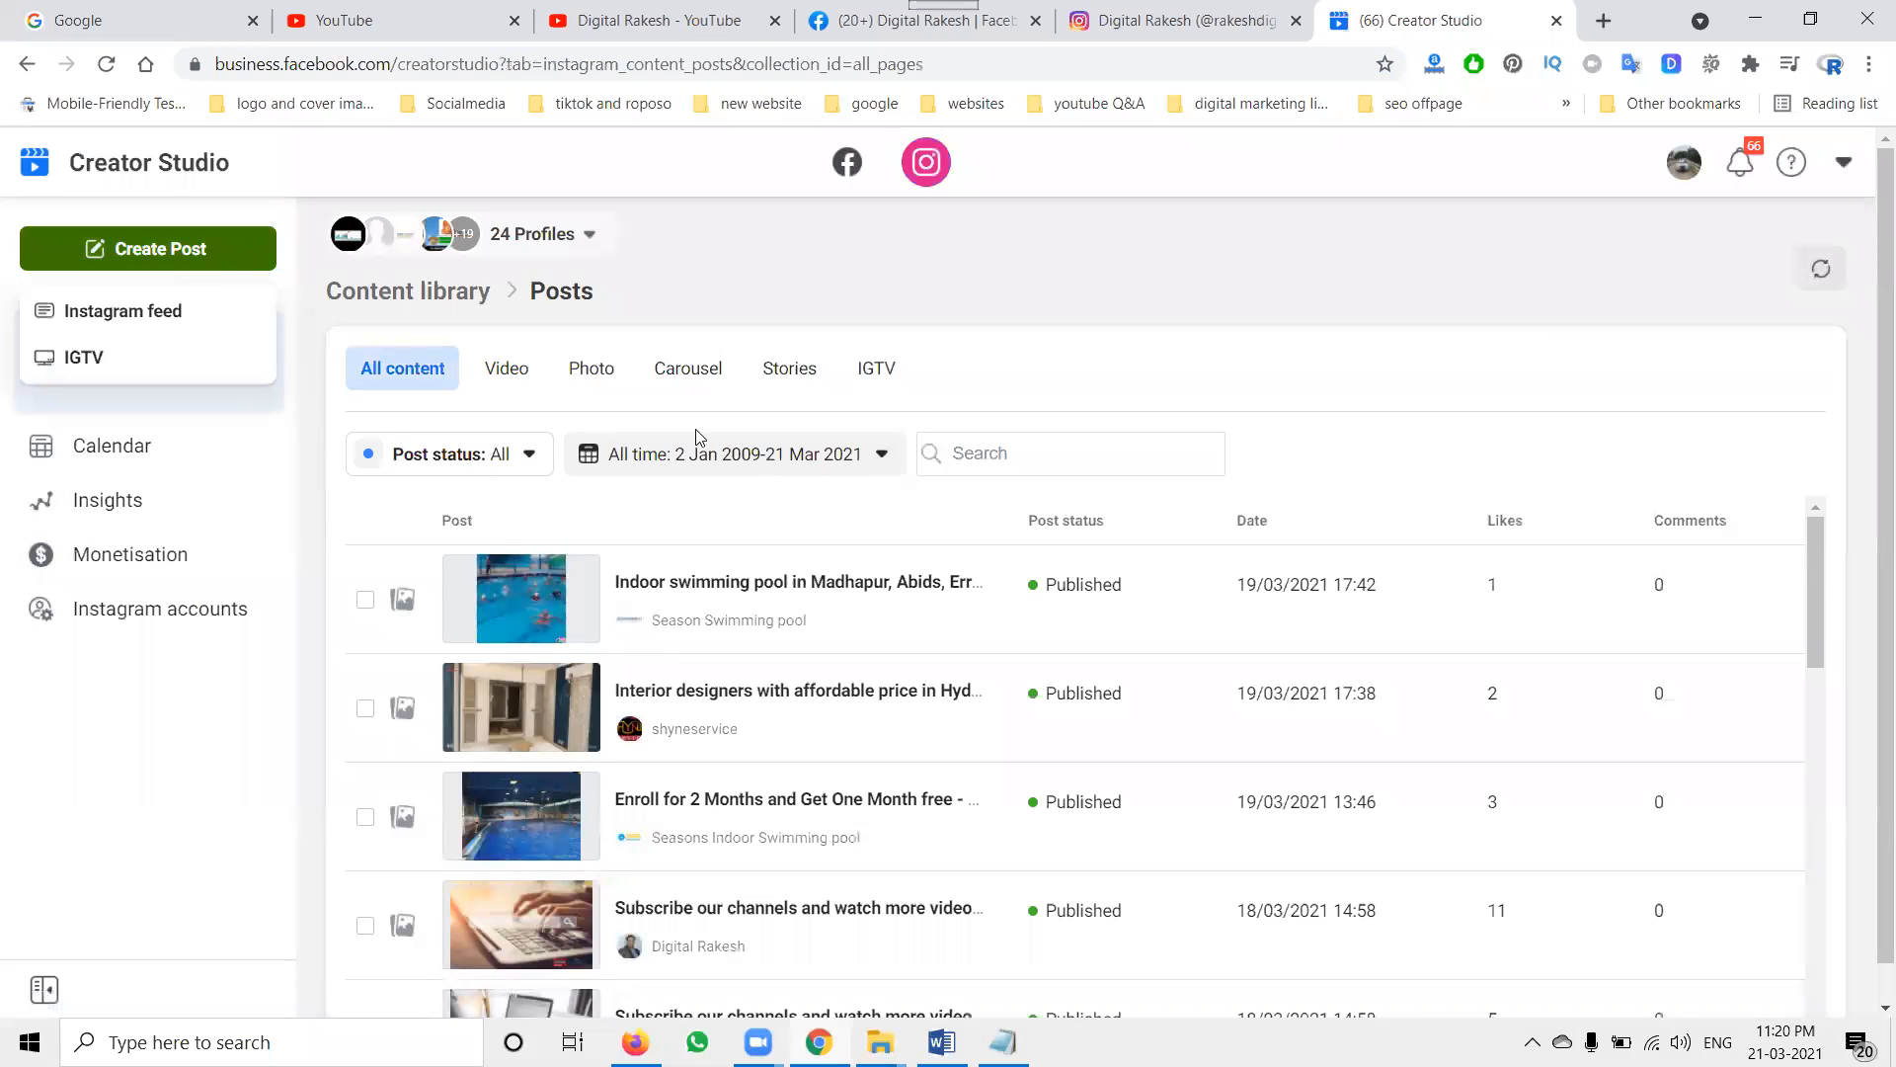
pyautogui.click(184, 309)
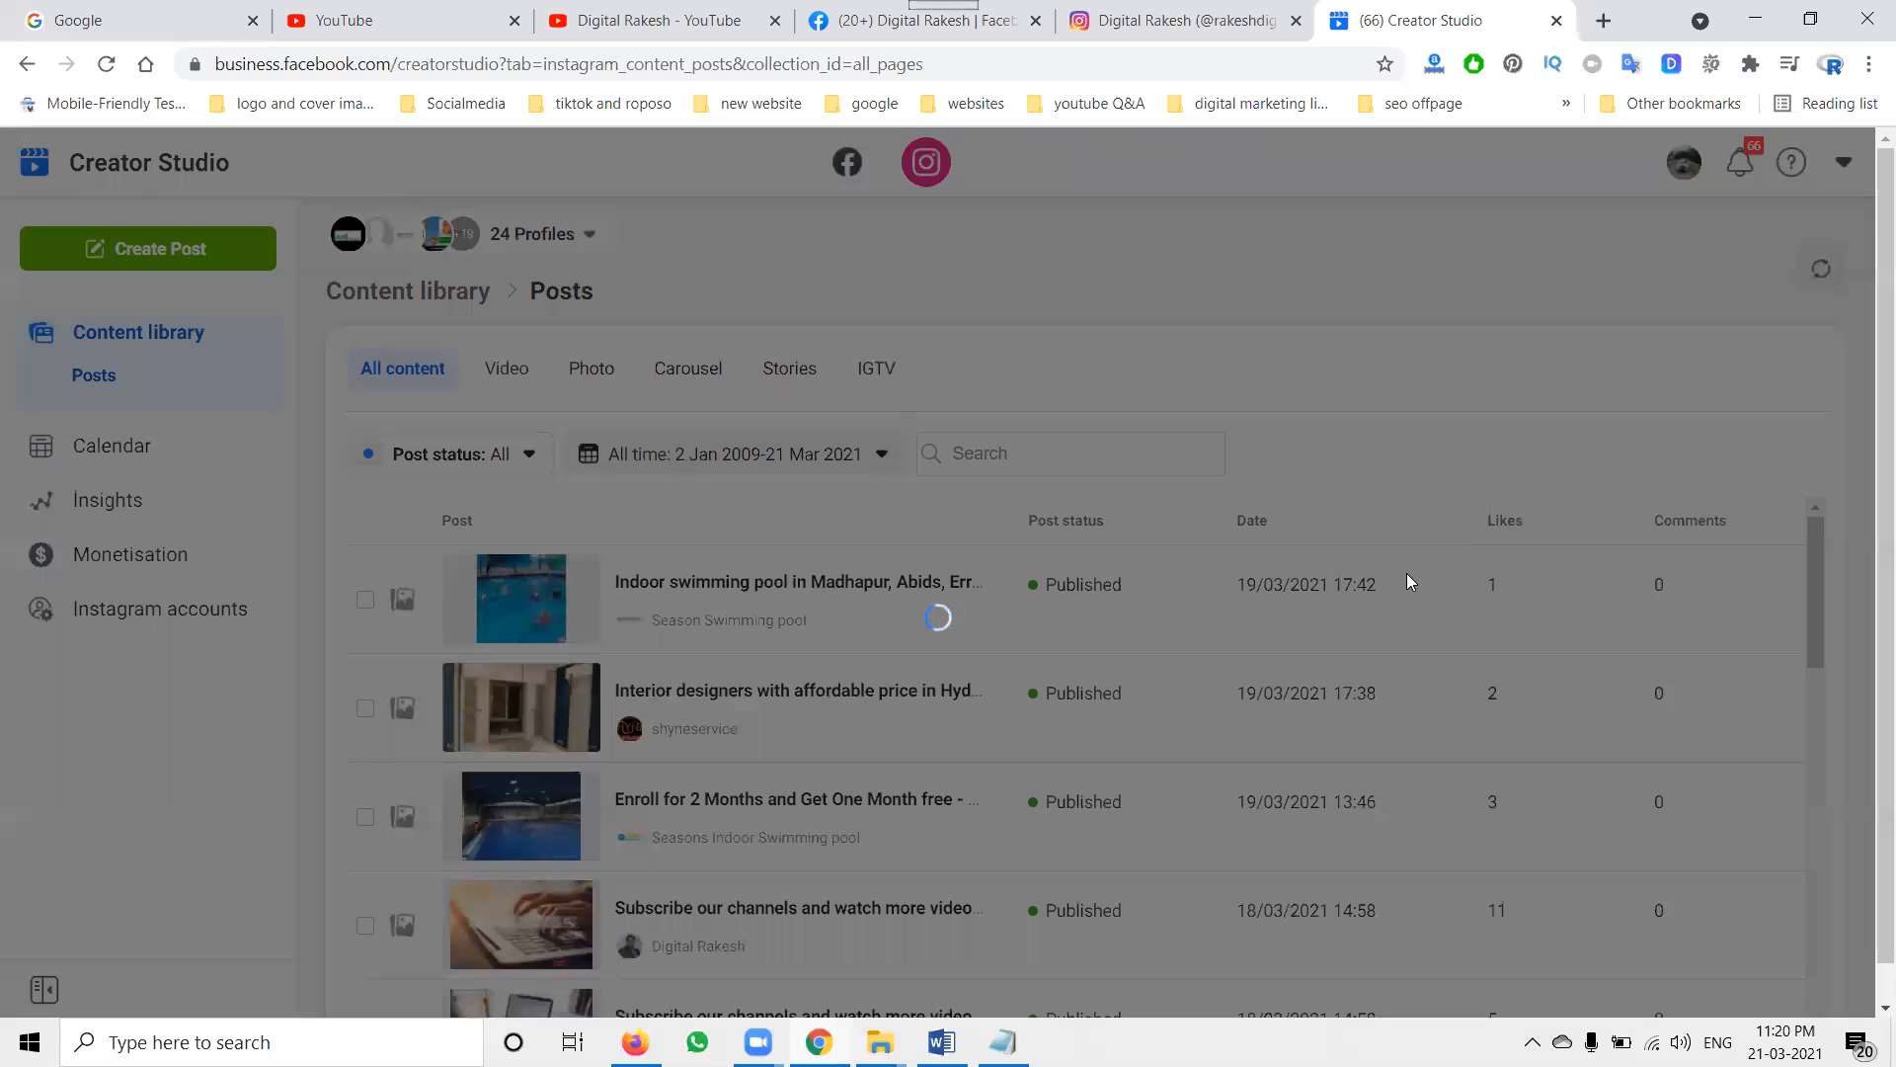
pyautogui.scroll(-3, 1410, 582)
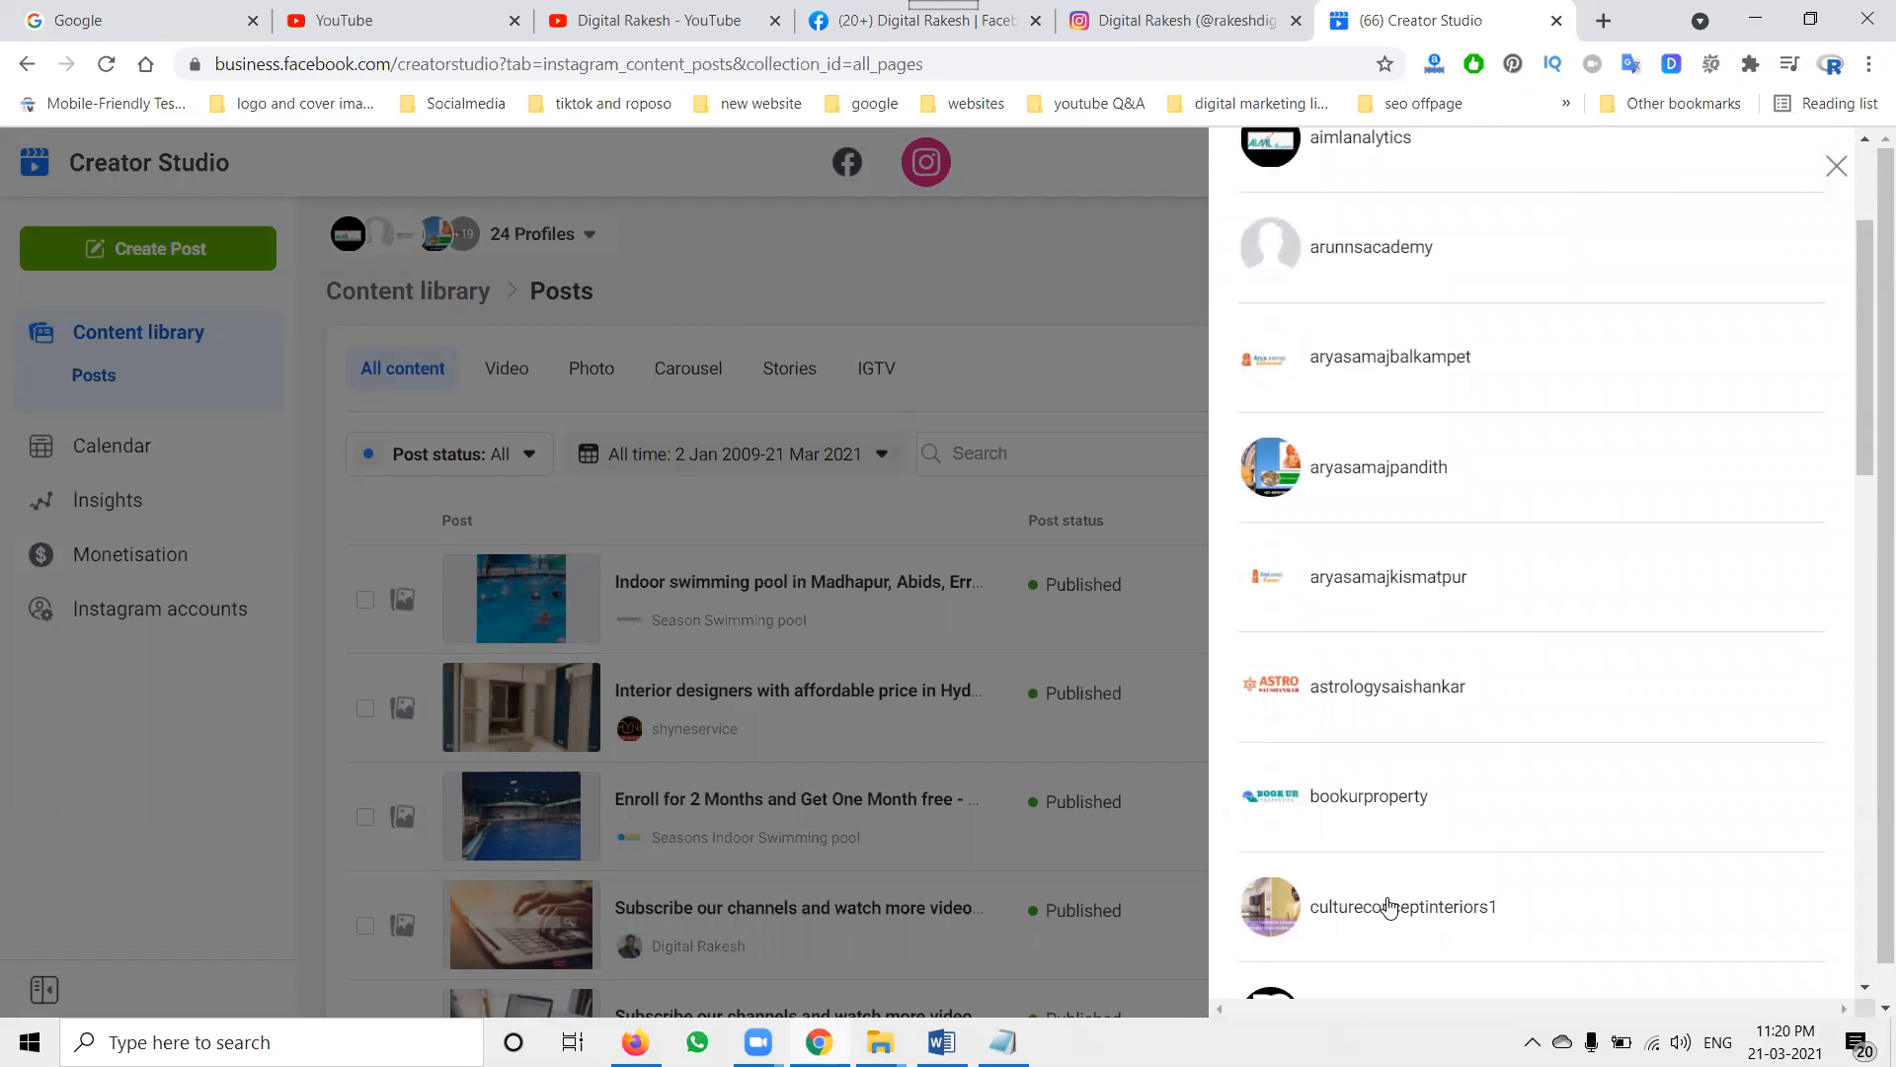
pyautogui.click(1647, 664)
# Upload the image "How to connect instagram to facebook business page" from the Downloads folder as the post's content.
pyautogui.scroll(-2, 1027, 573)
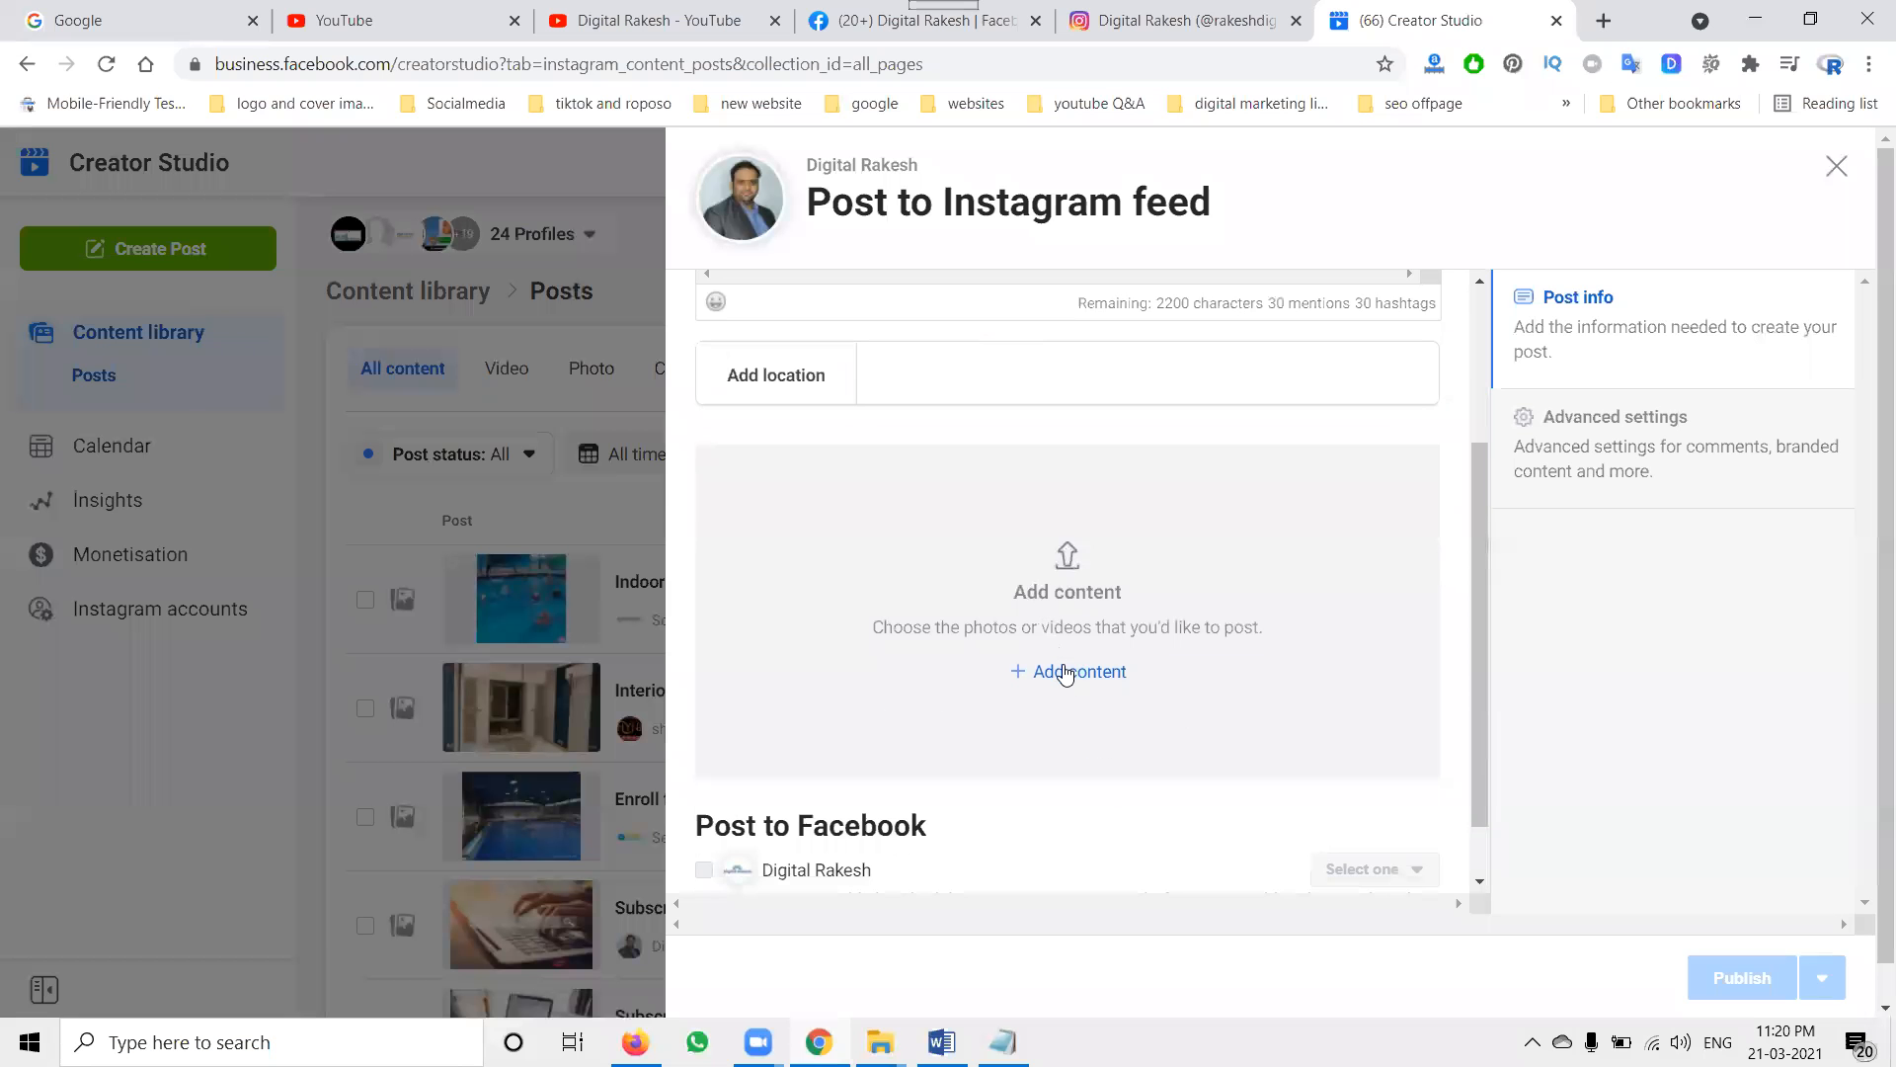
pyautogui.click(1065, 674)
pyautogui.click(1084, 722)
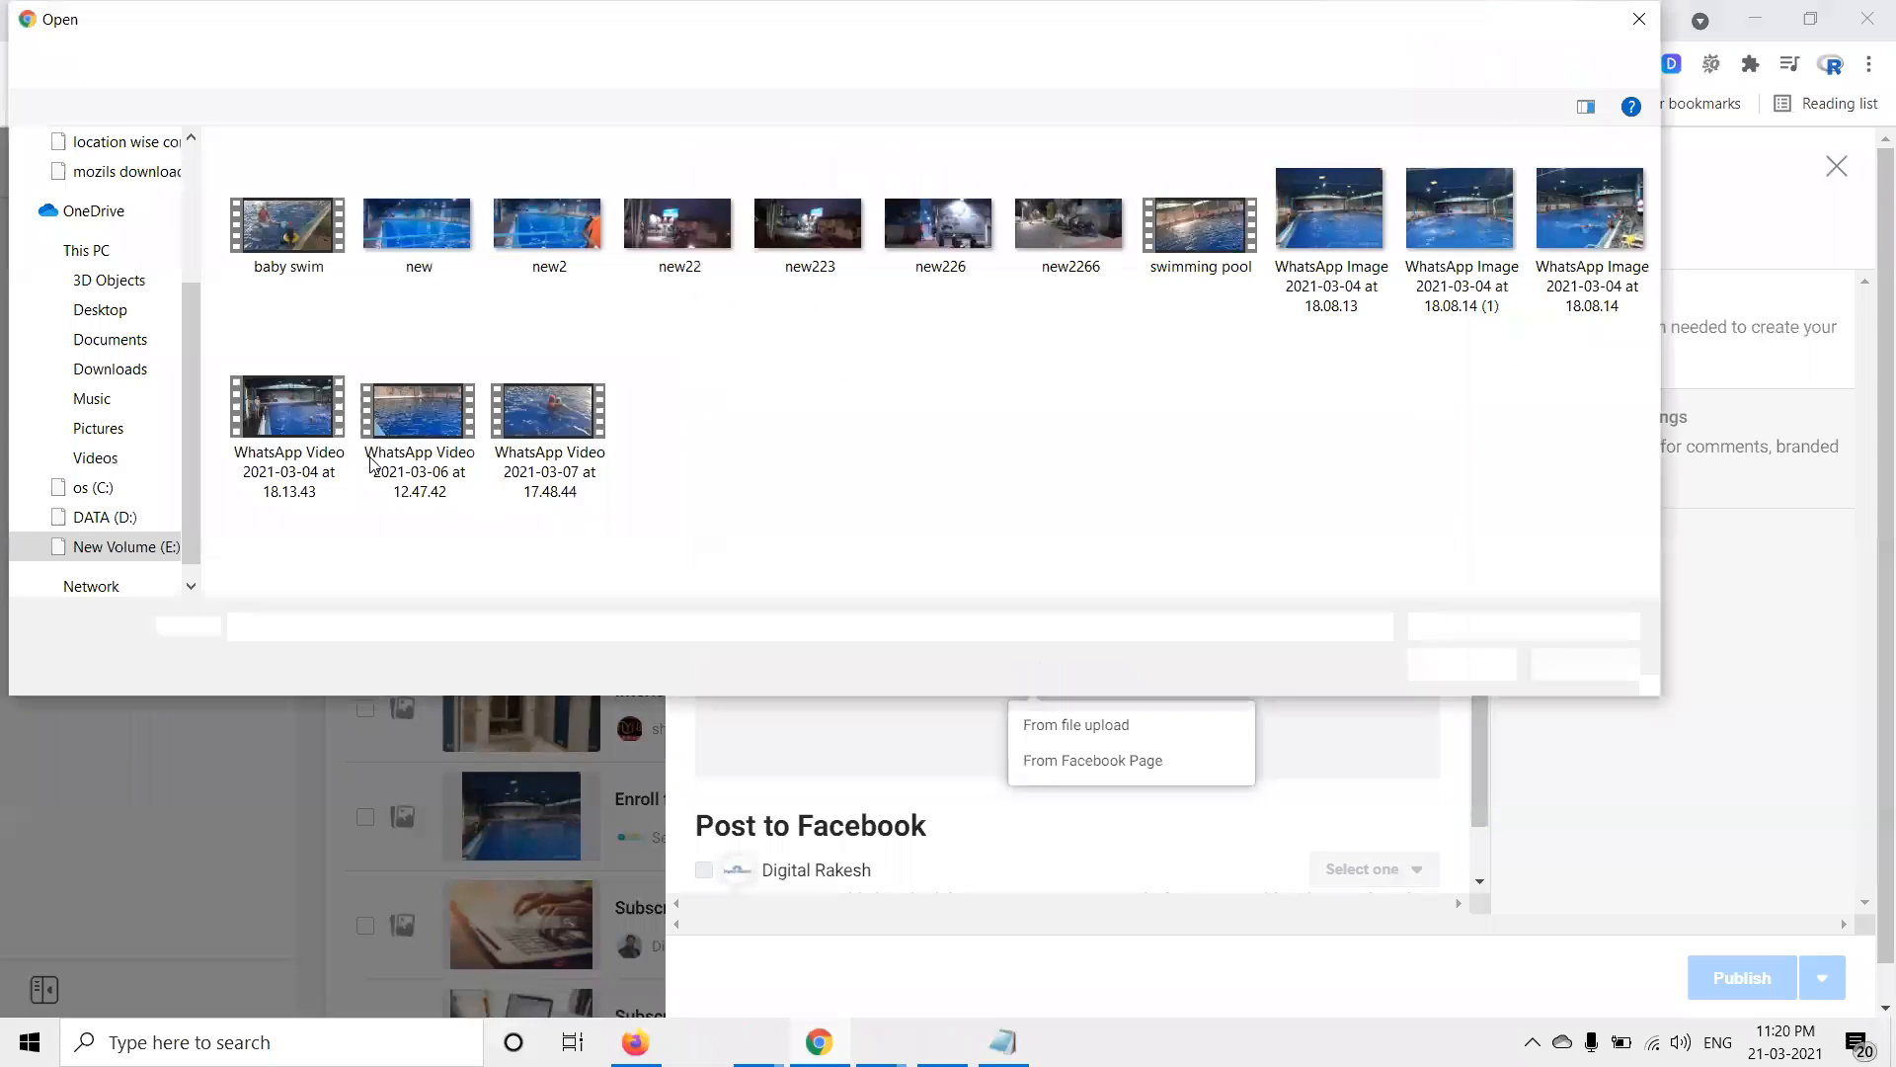
pyautogui.click(104, 369)
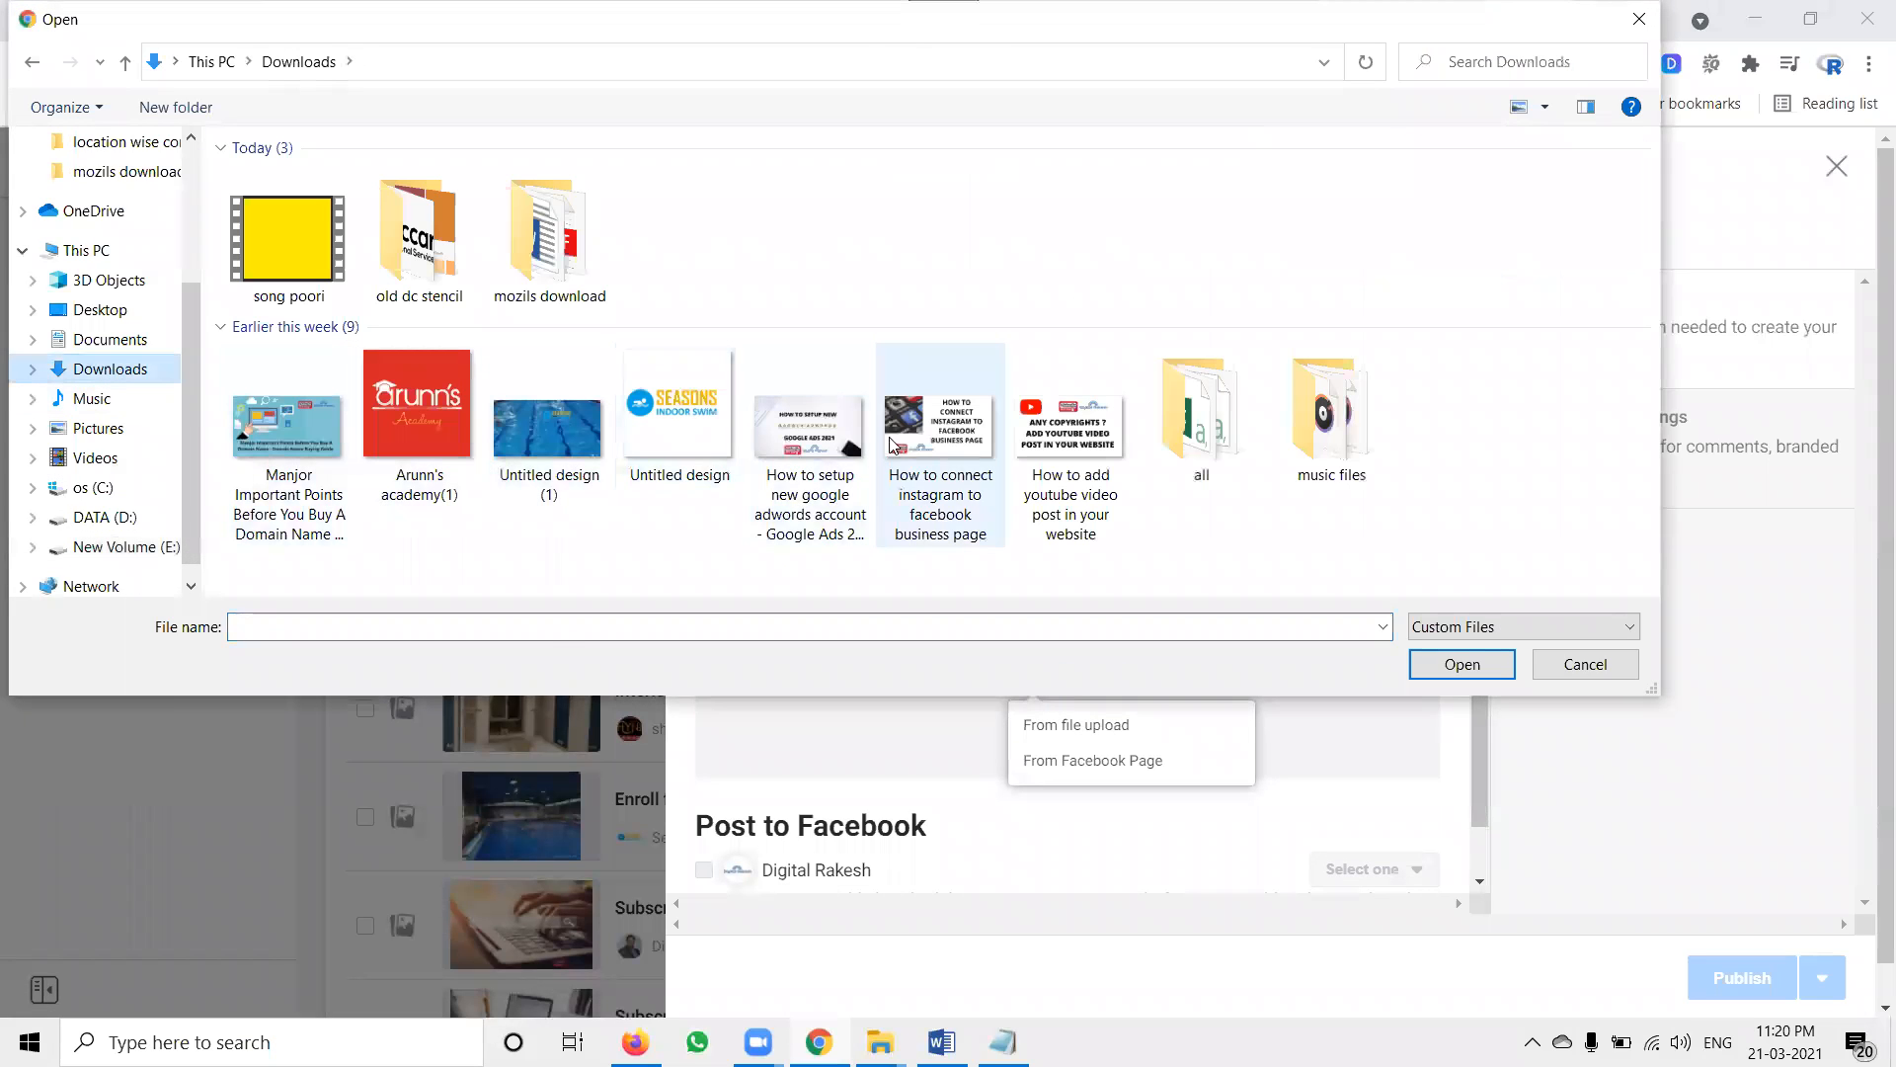
pyautogui.doubleClick(933, 444)
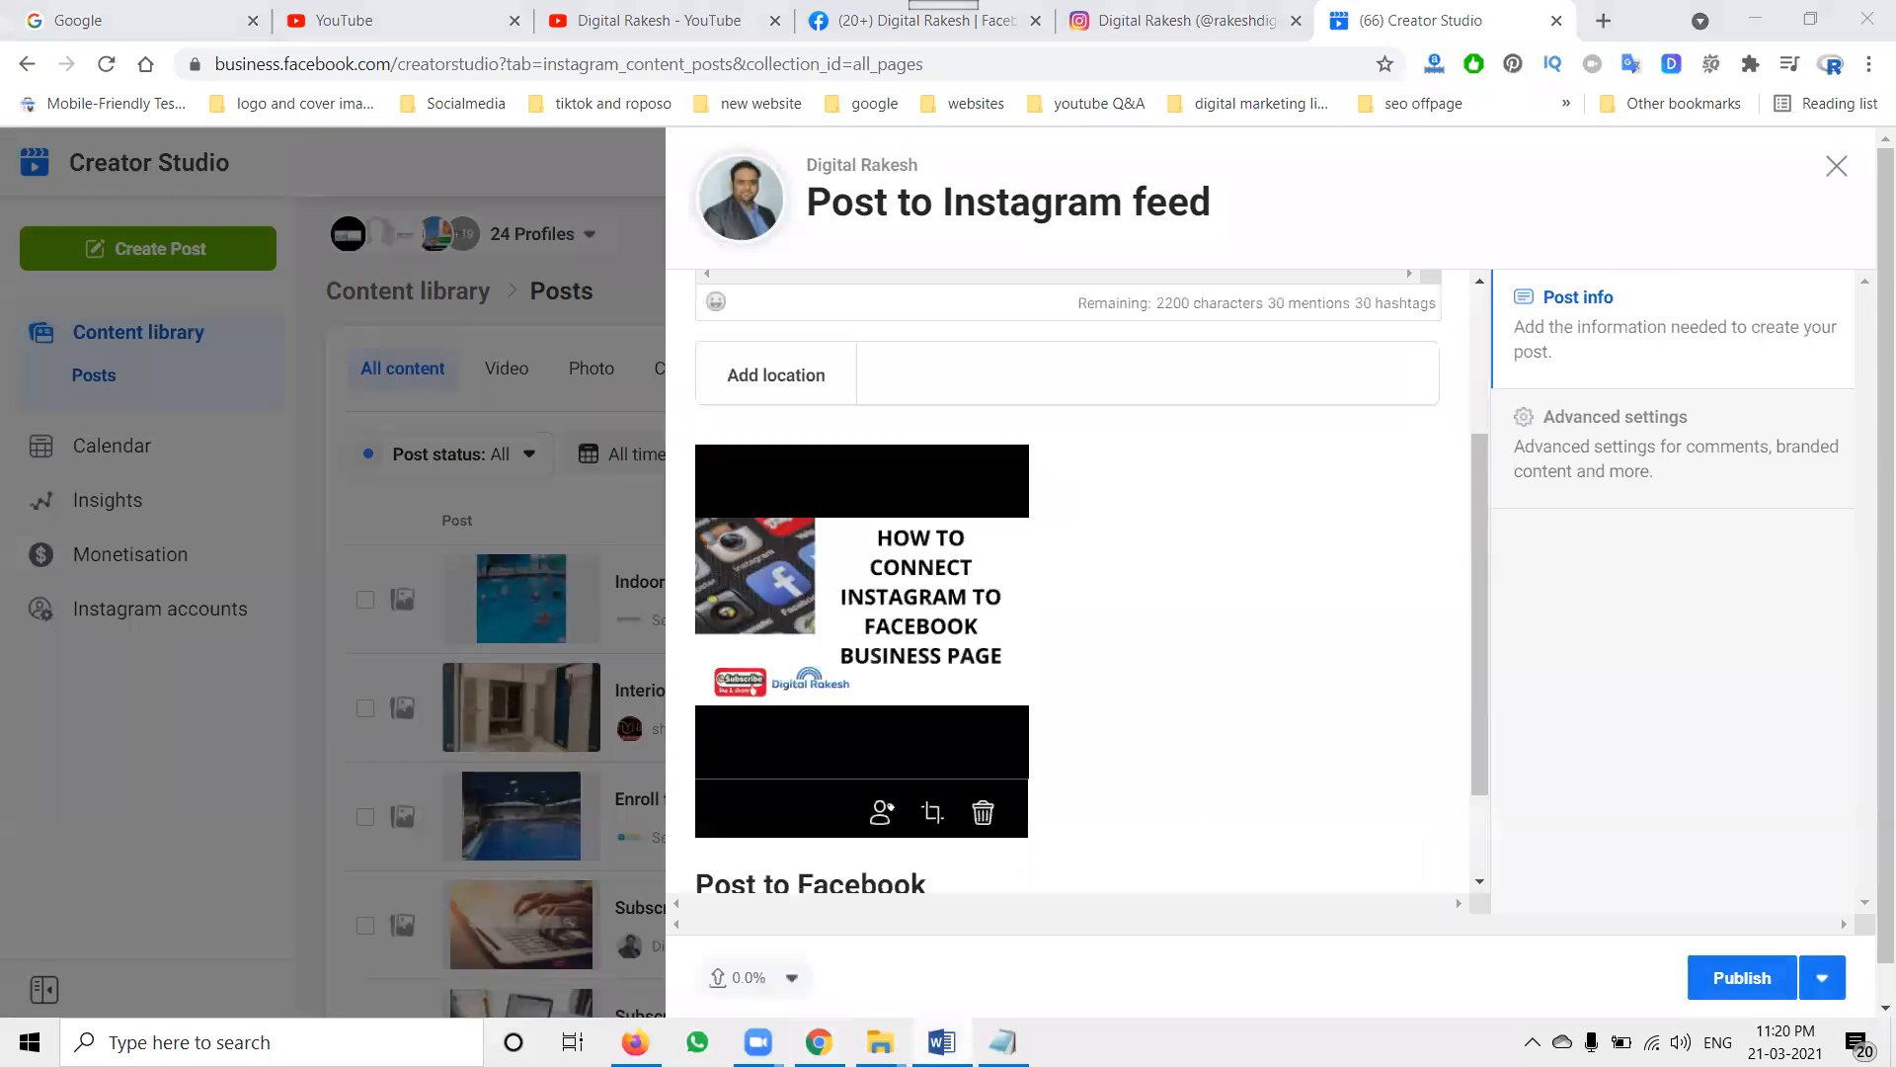
# Enable posting to the Digital Rakesh Facebook page as well, and paste the prepared "Subscribe our channels" text as the caption.
pyautogui.click(942, 1042)
pyautogui.click(819, 1042)
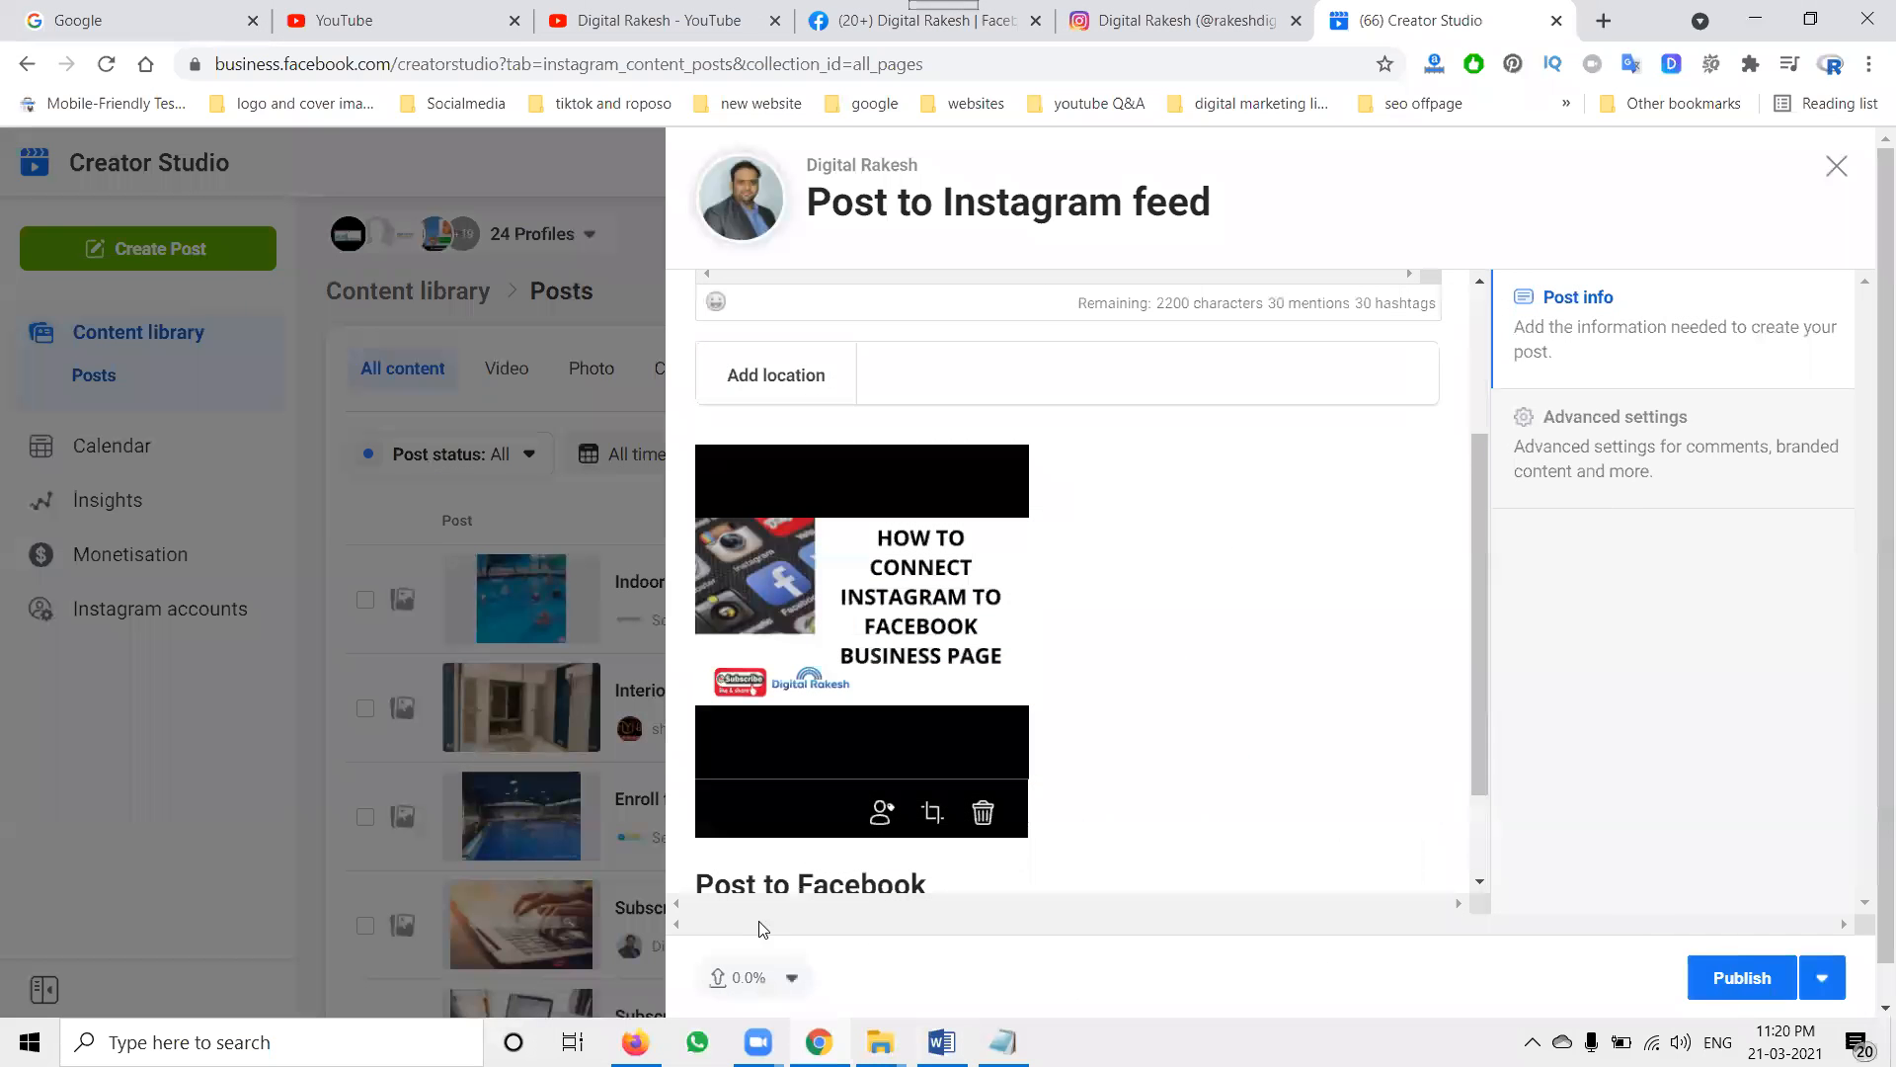
pyautogui.scroll(-2, 716, 850)
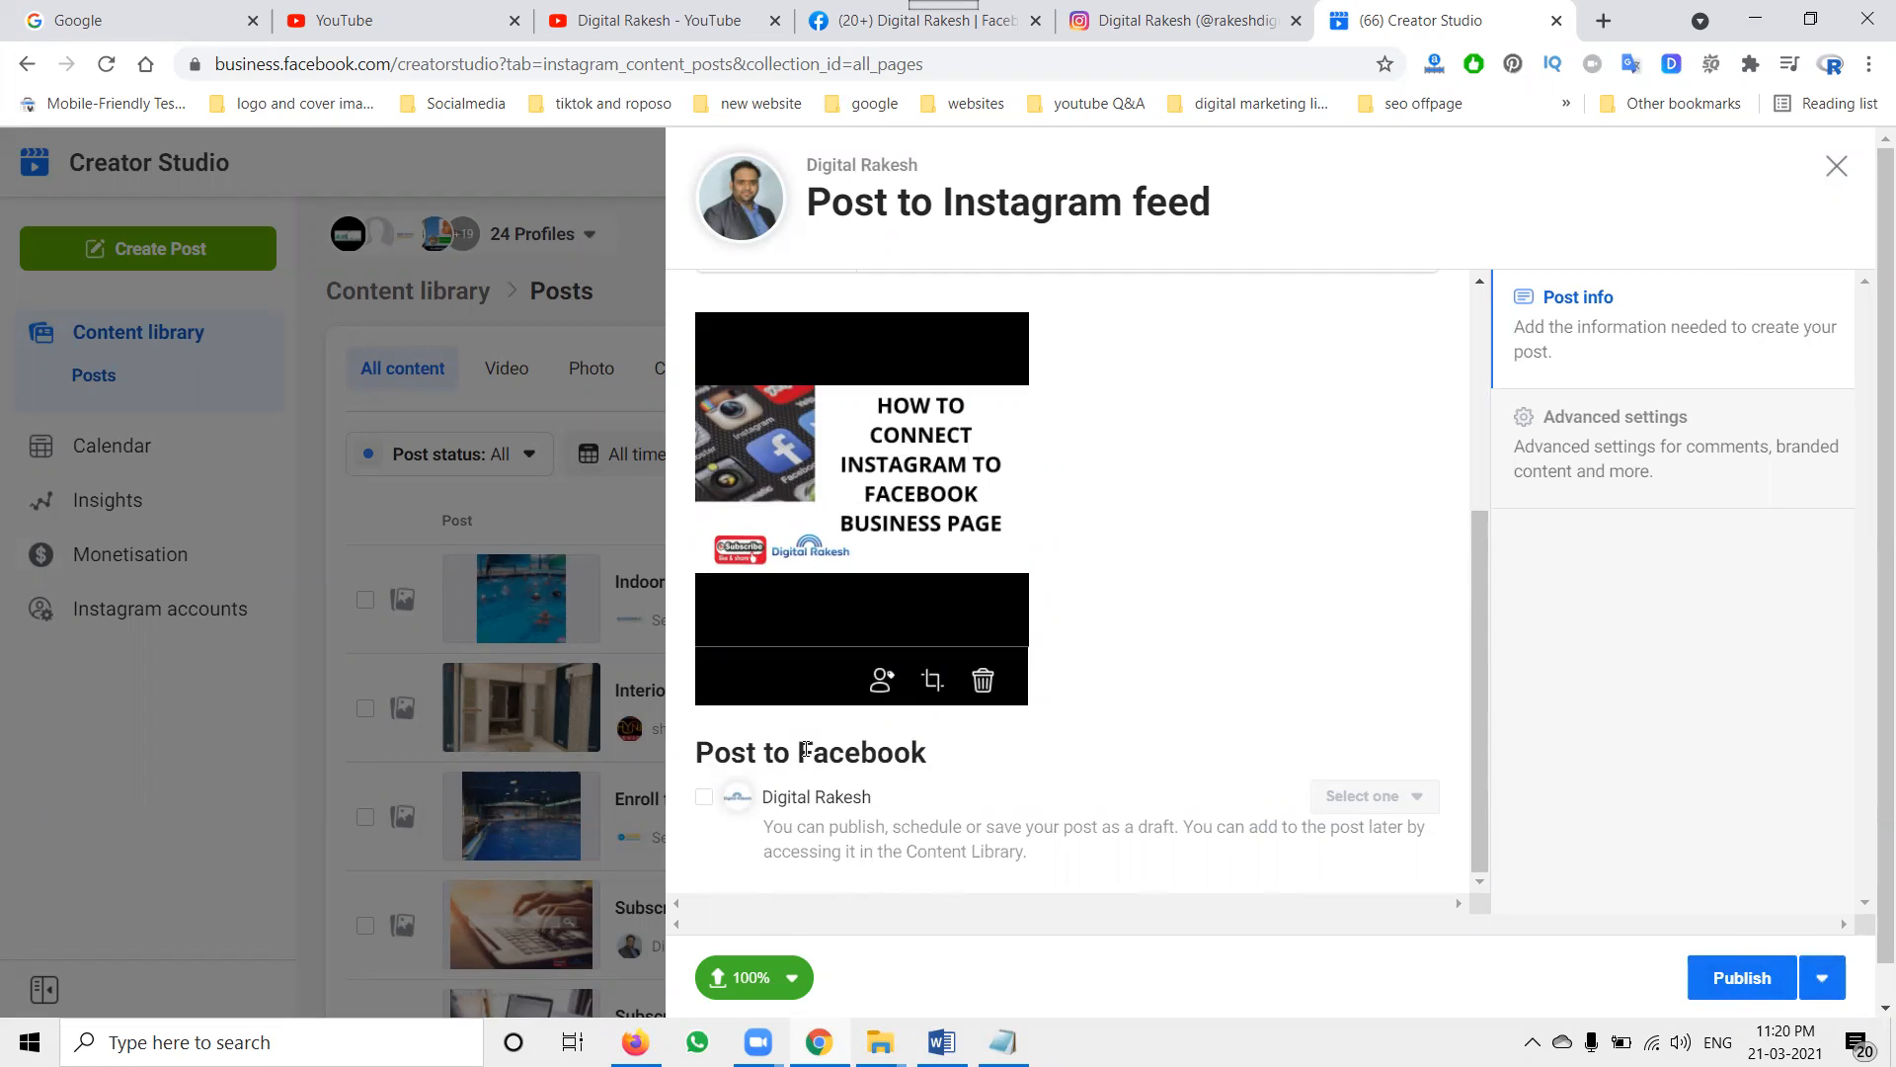
pyautogui.click(702, 805)
pyautogui.scroll(4, 944, 441)
pyautogui.click(946, 444)
pyautogui.hotkey('ctrl', 'v')
# Try to schedule the Facebook copy of the post for 21/3/2021, and set it back to Publish now.
pyautogui.scroll(-4, 1211, 665)
pyautogui.click(1384, 793)
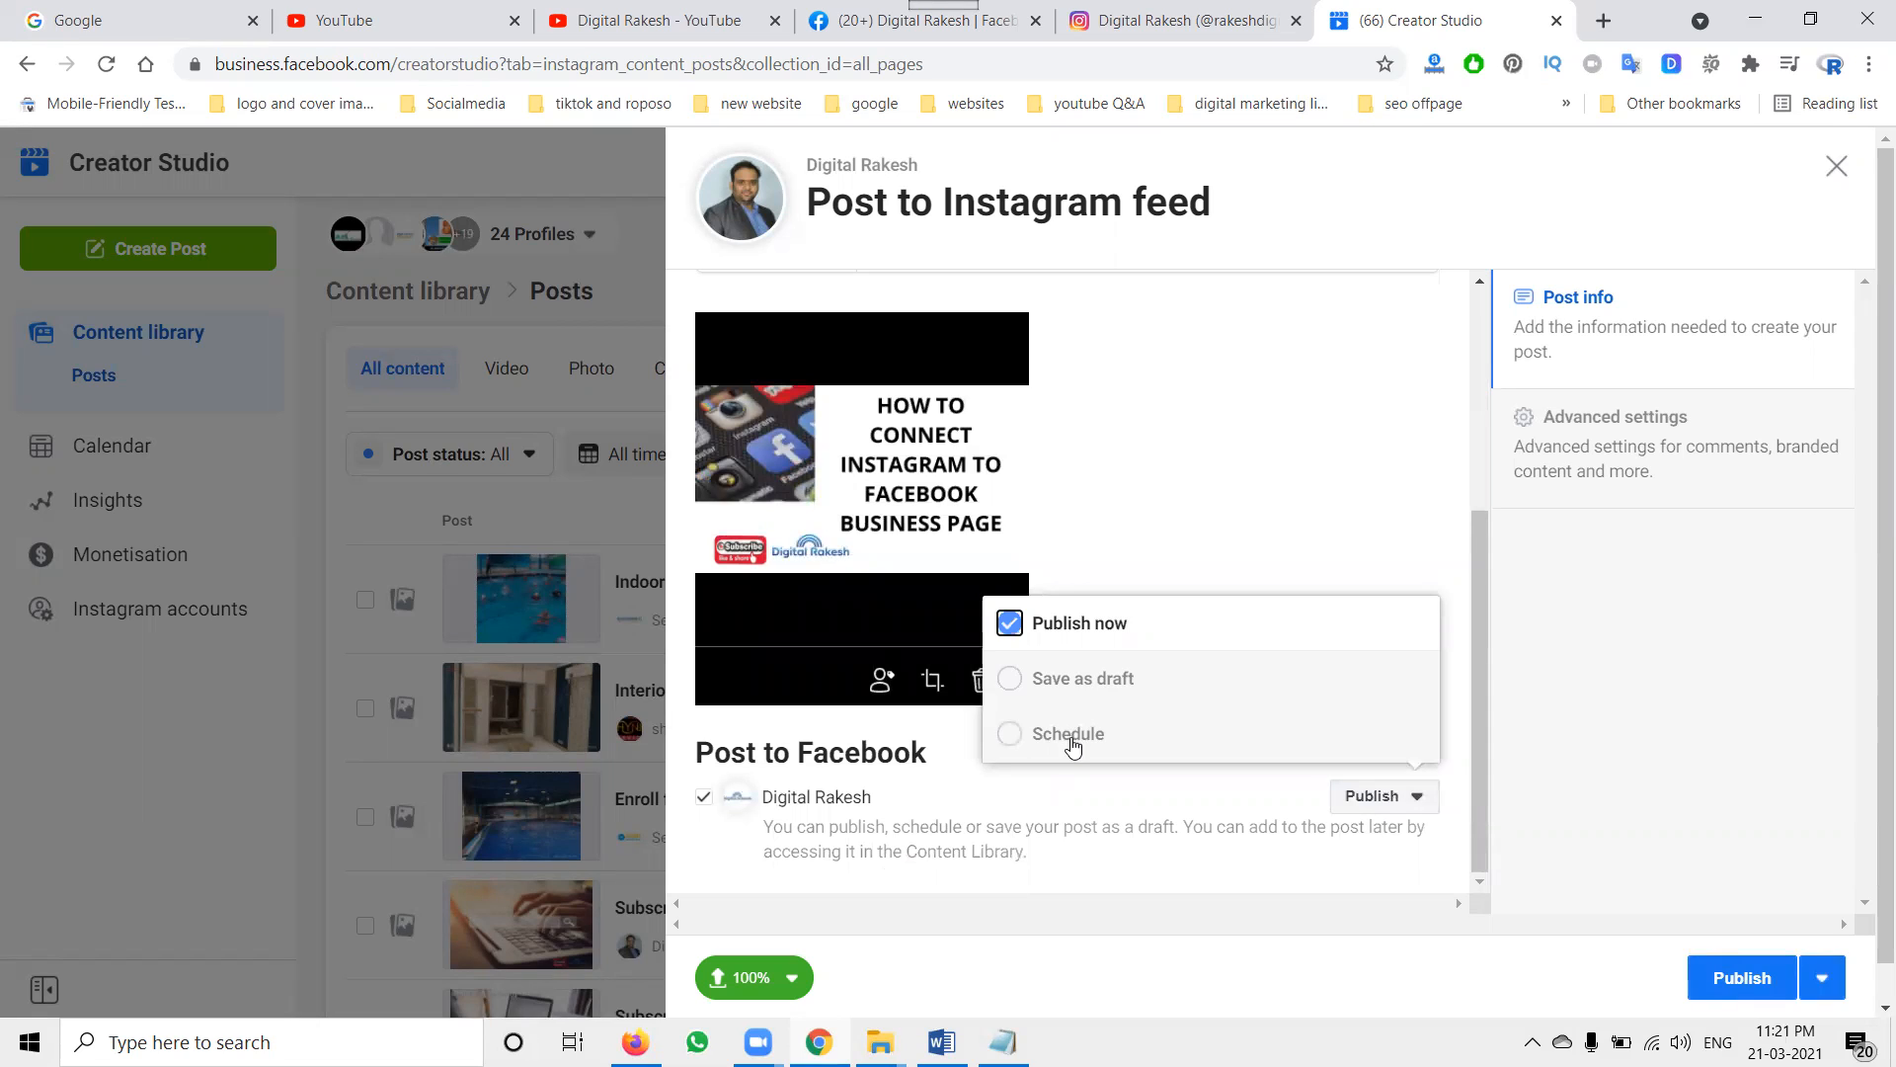
pyautogui.click(1673, 679)
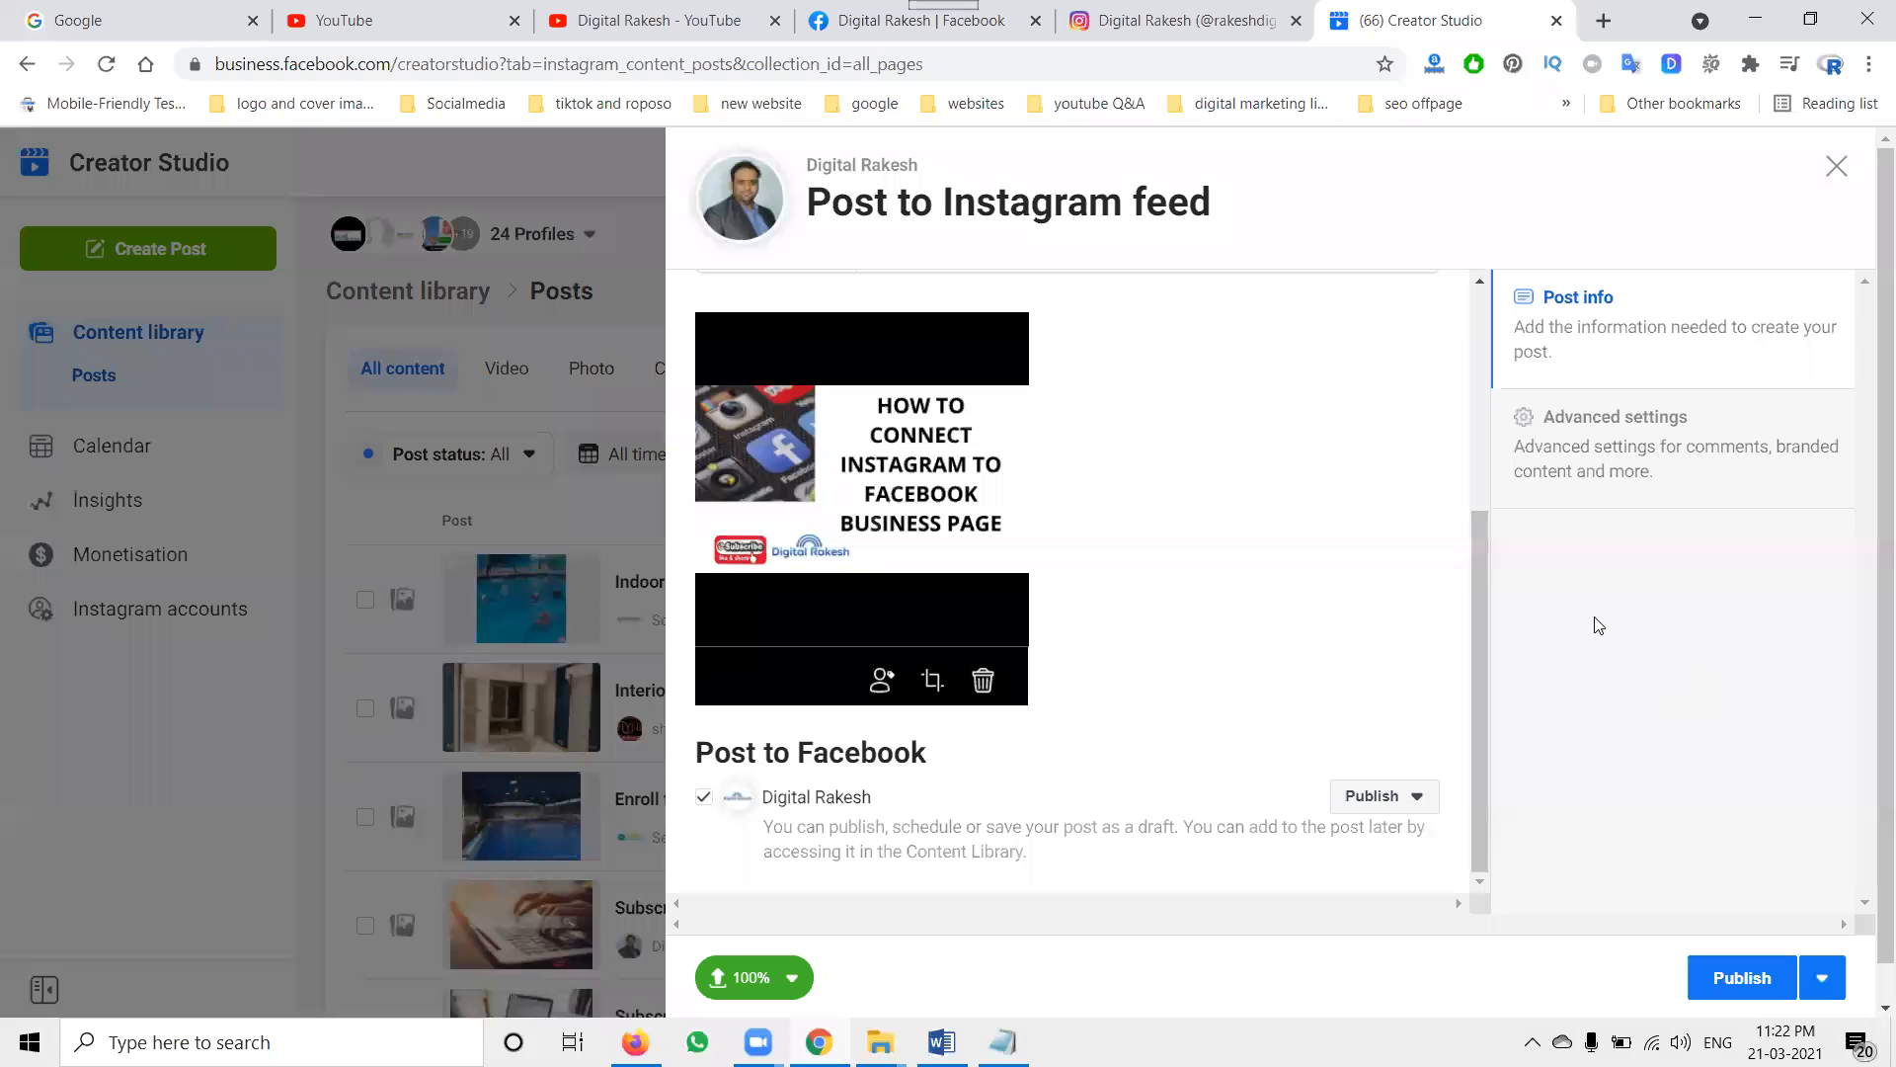
pyautogui.click(1374, 798)
pyautogui.click(1169, 732)
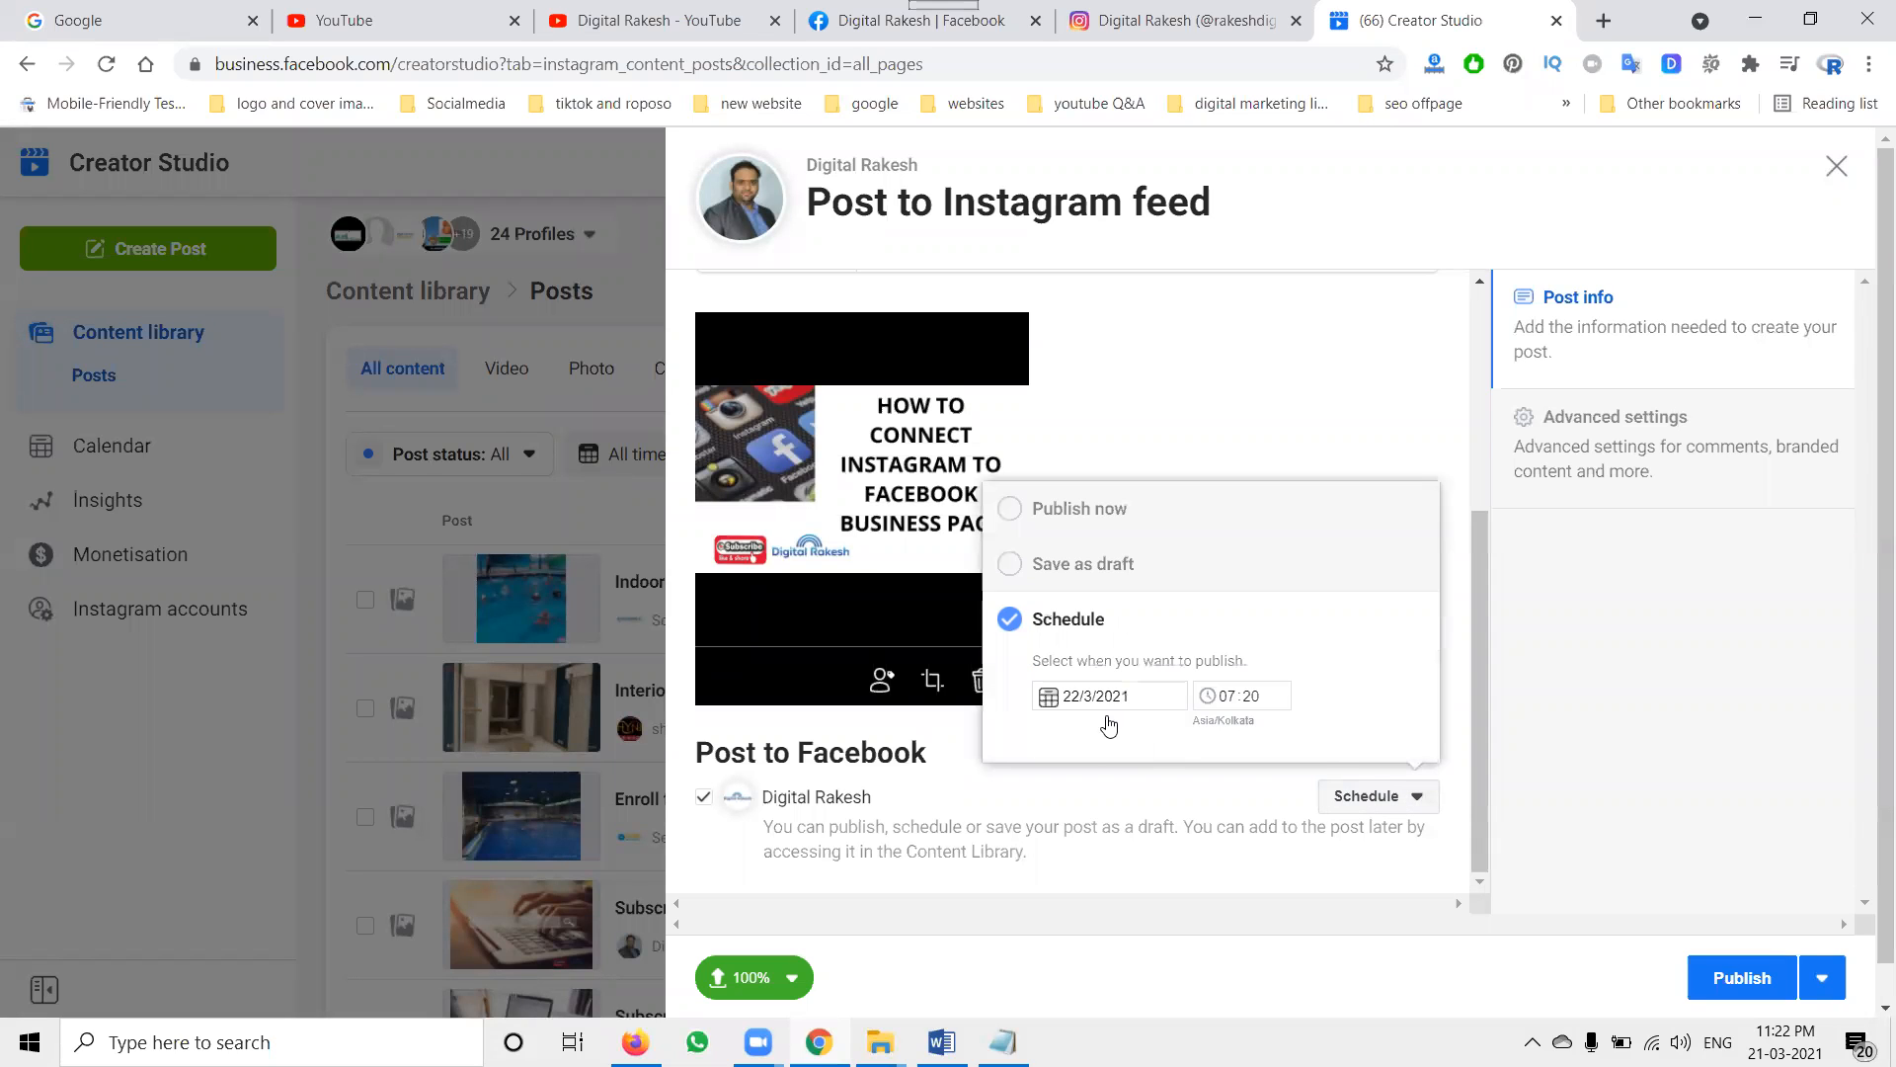
pyautogui.click(1069, 697)
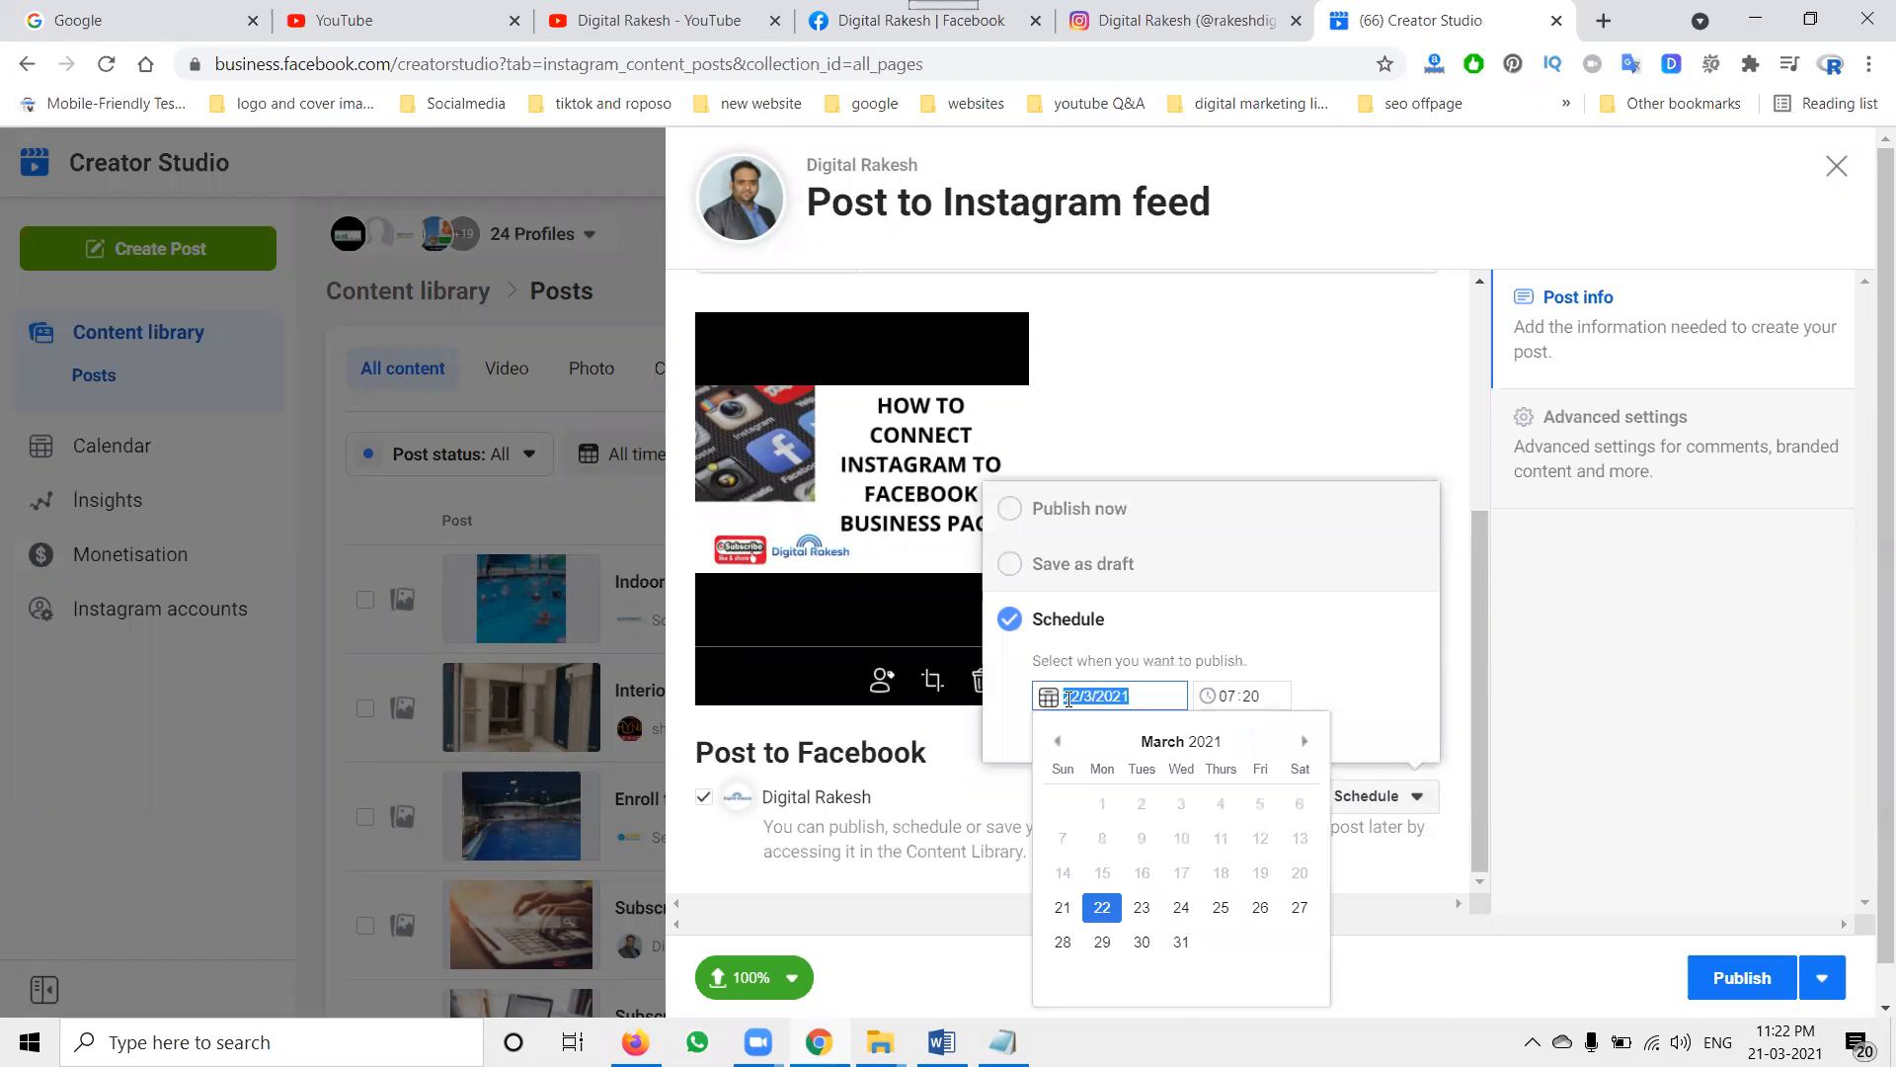
pyautogui.click(1229, 696)
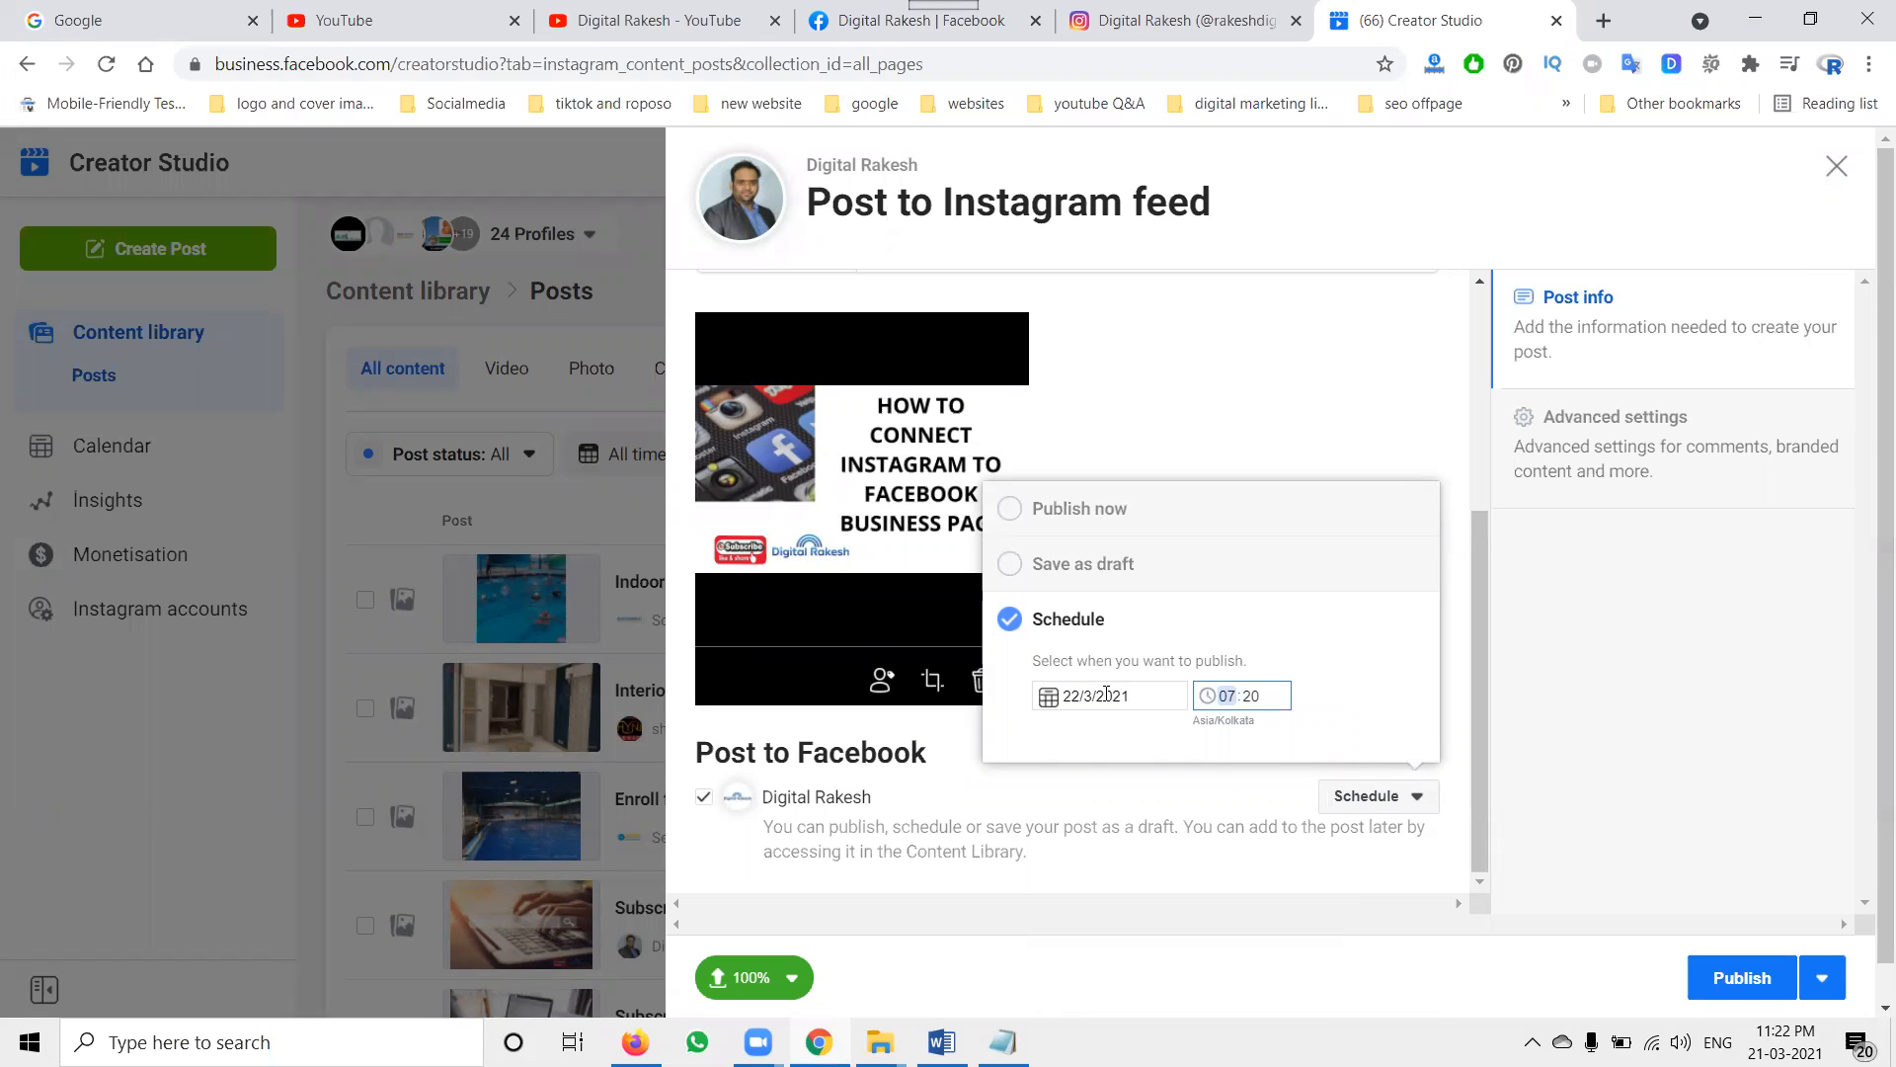
pyautogui.click(1106, 694)
pyautogui.click(1061, 902)
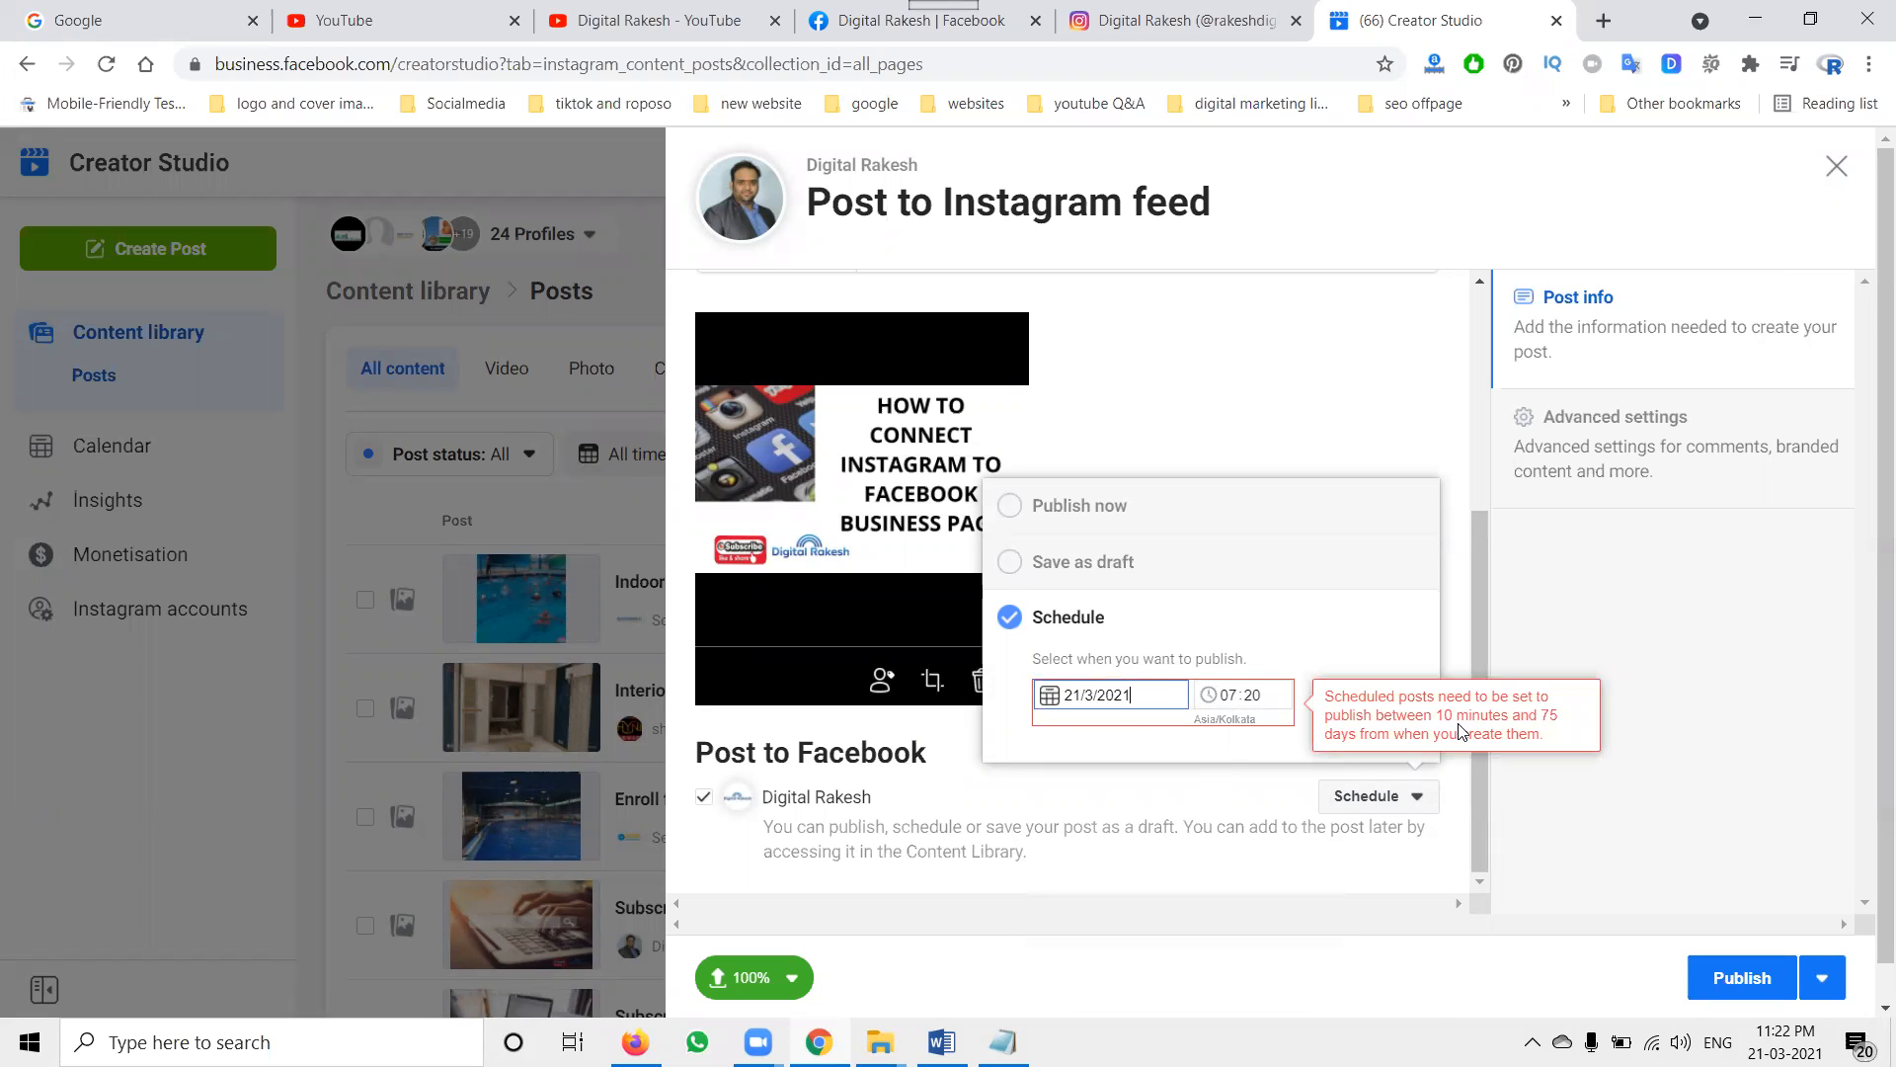
pyautogui.click(1398, 432)
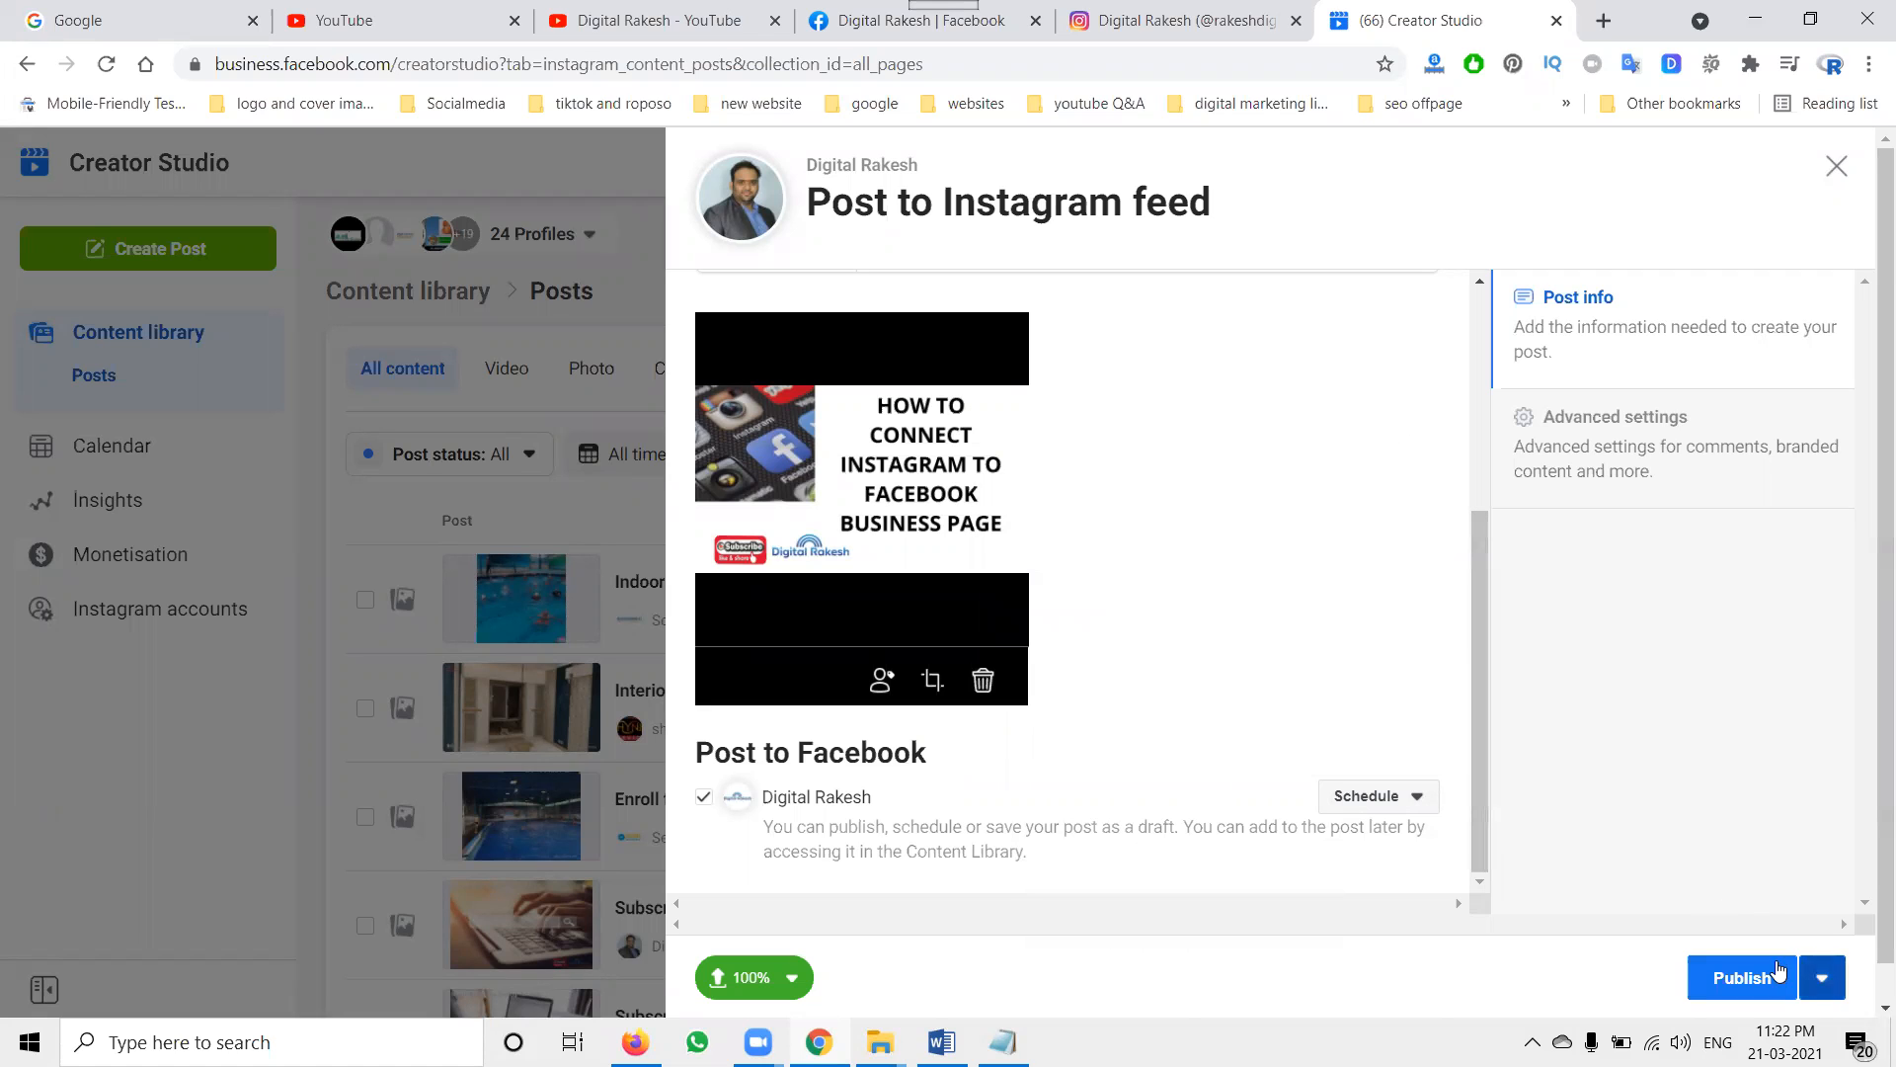
pyautogui.click(1392, 808)
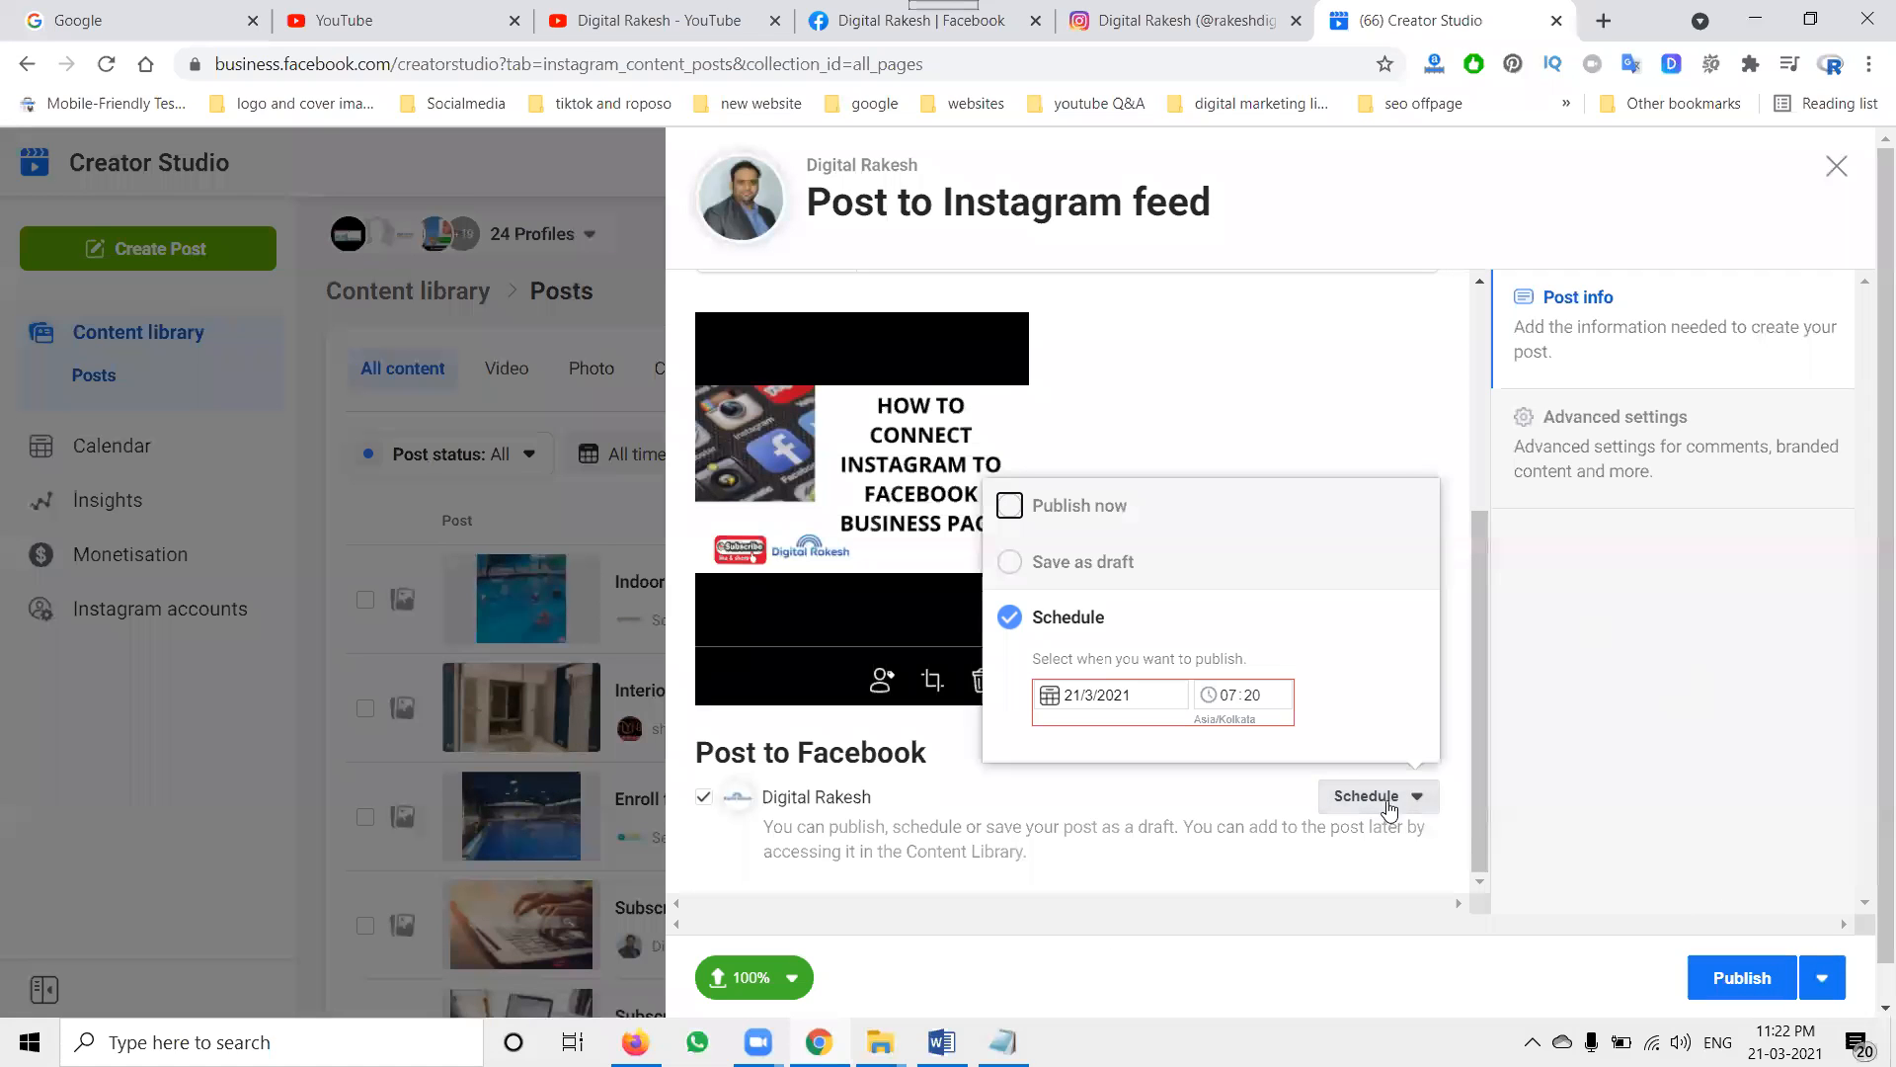
pyautogui.click(1065, 523)
# Schedule the Instagram post for 21/3/2021 at 23:34 and submit it.
pyautogui.click(1822, 977)
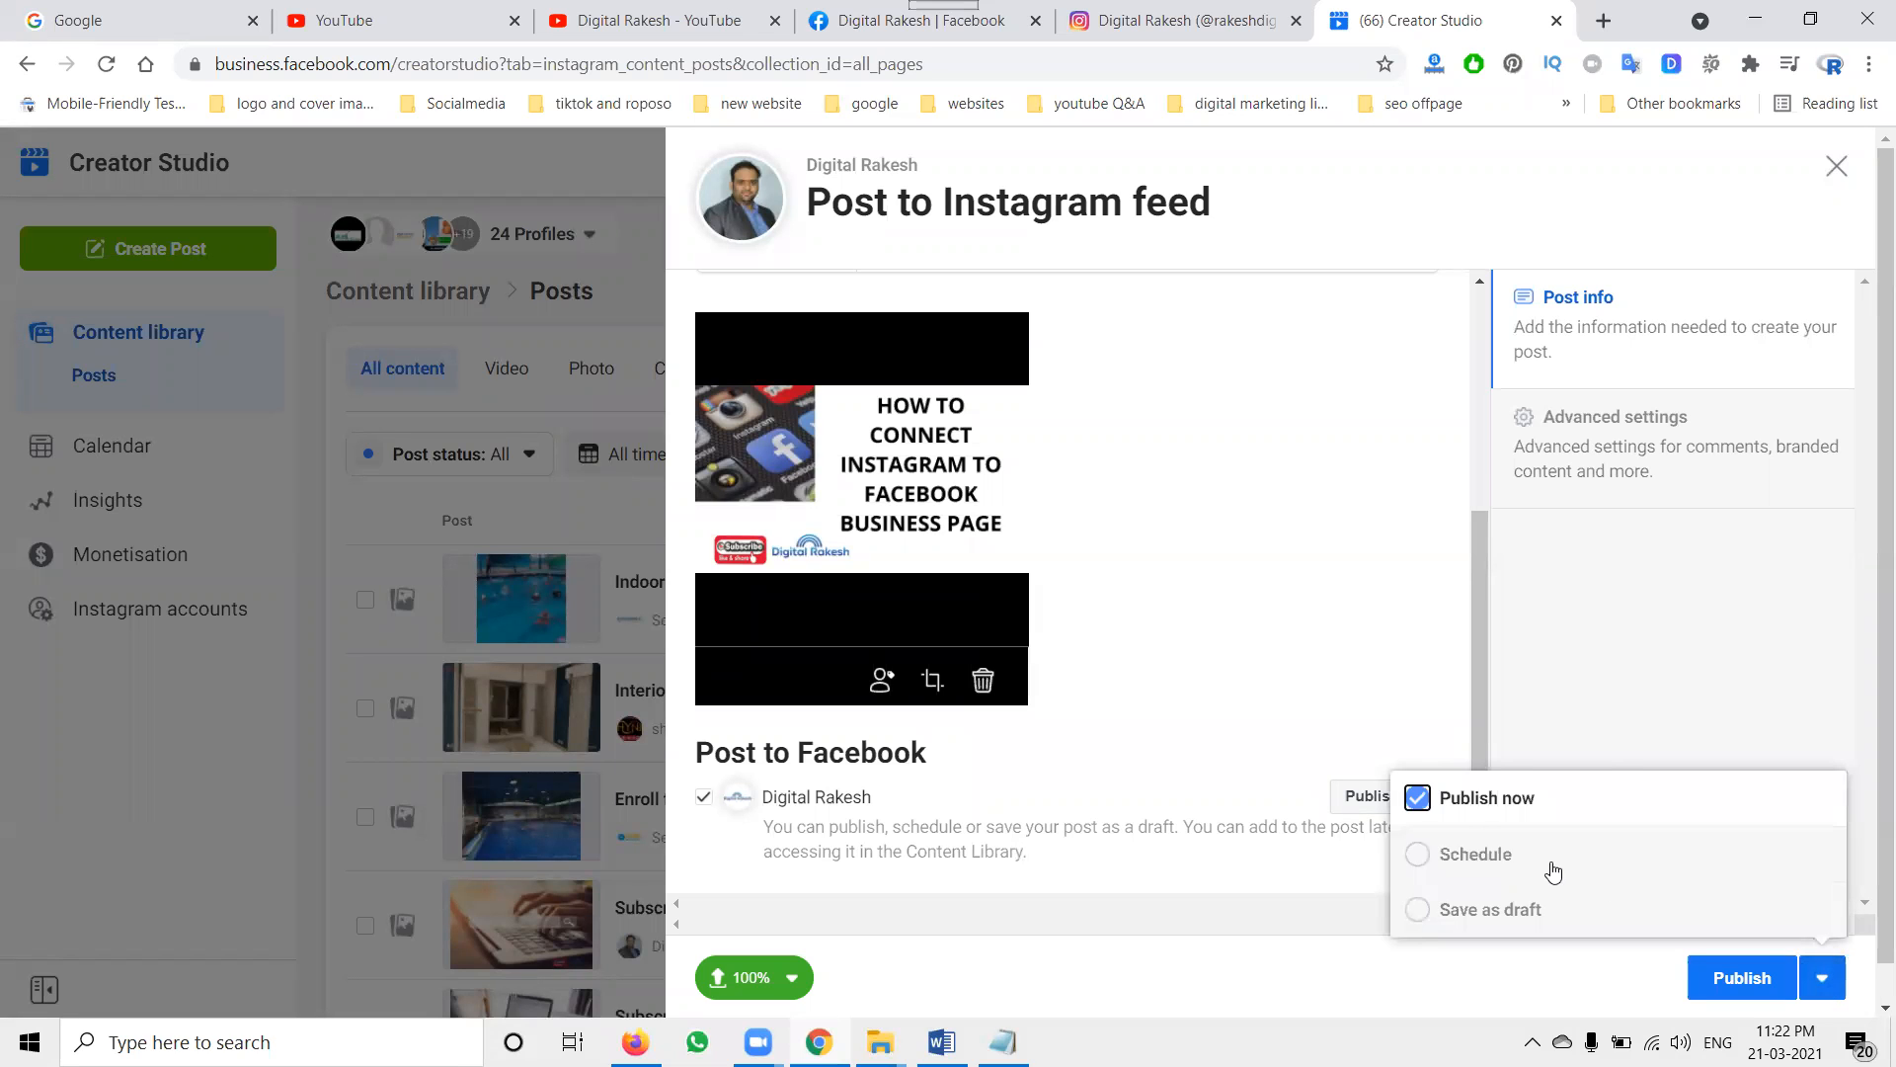
pyautogui.click(1554, 871)
pyautogui.click(1509, 815)
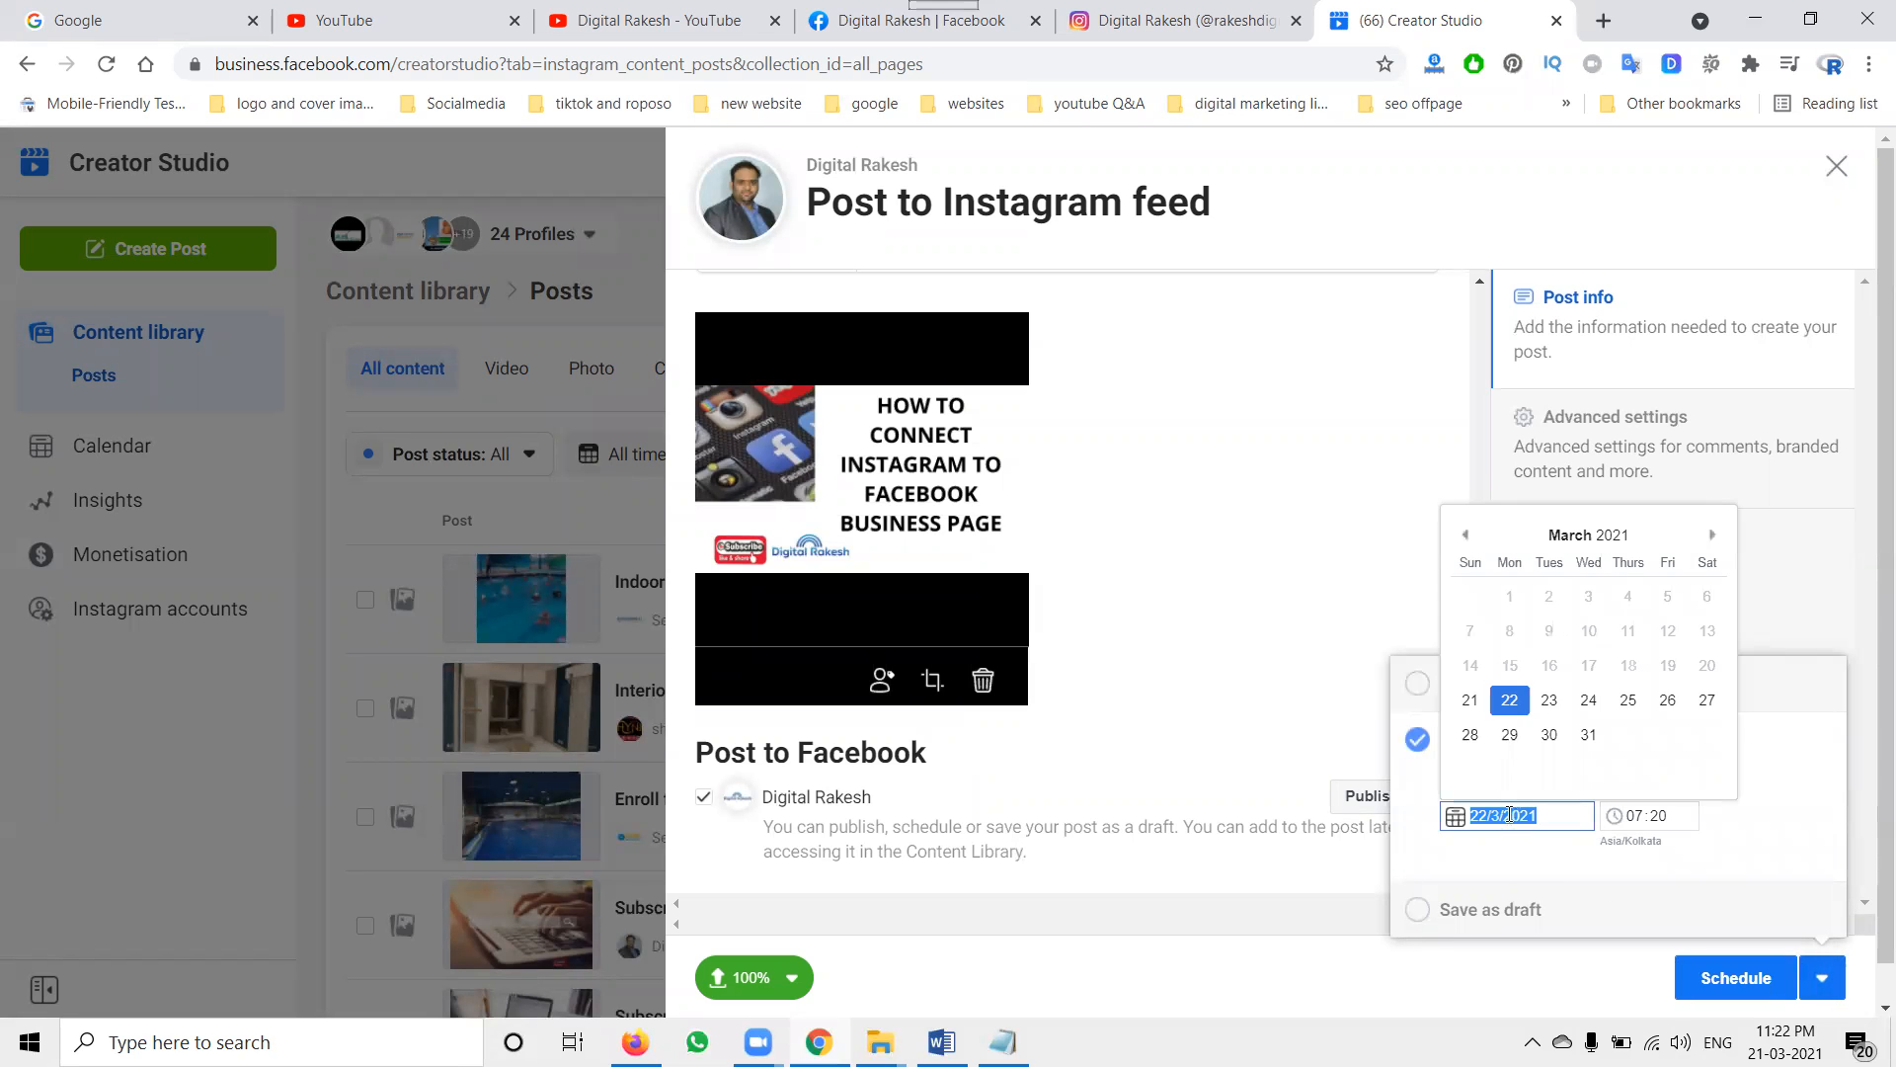
pyautogui.click(1470, 699)
pyautogui.click(1635, 818)
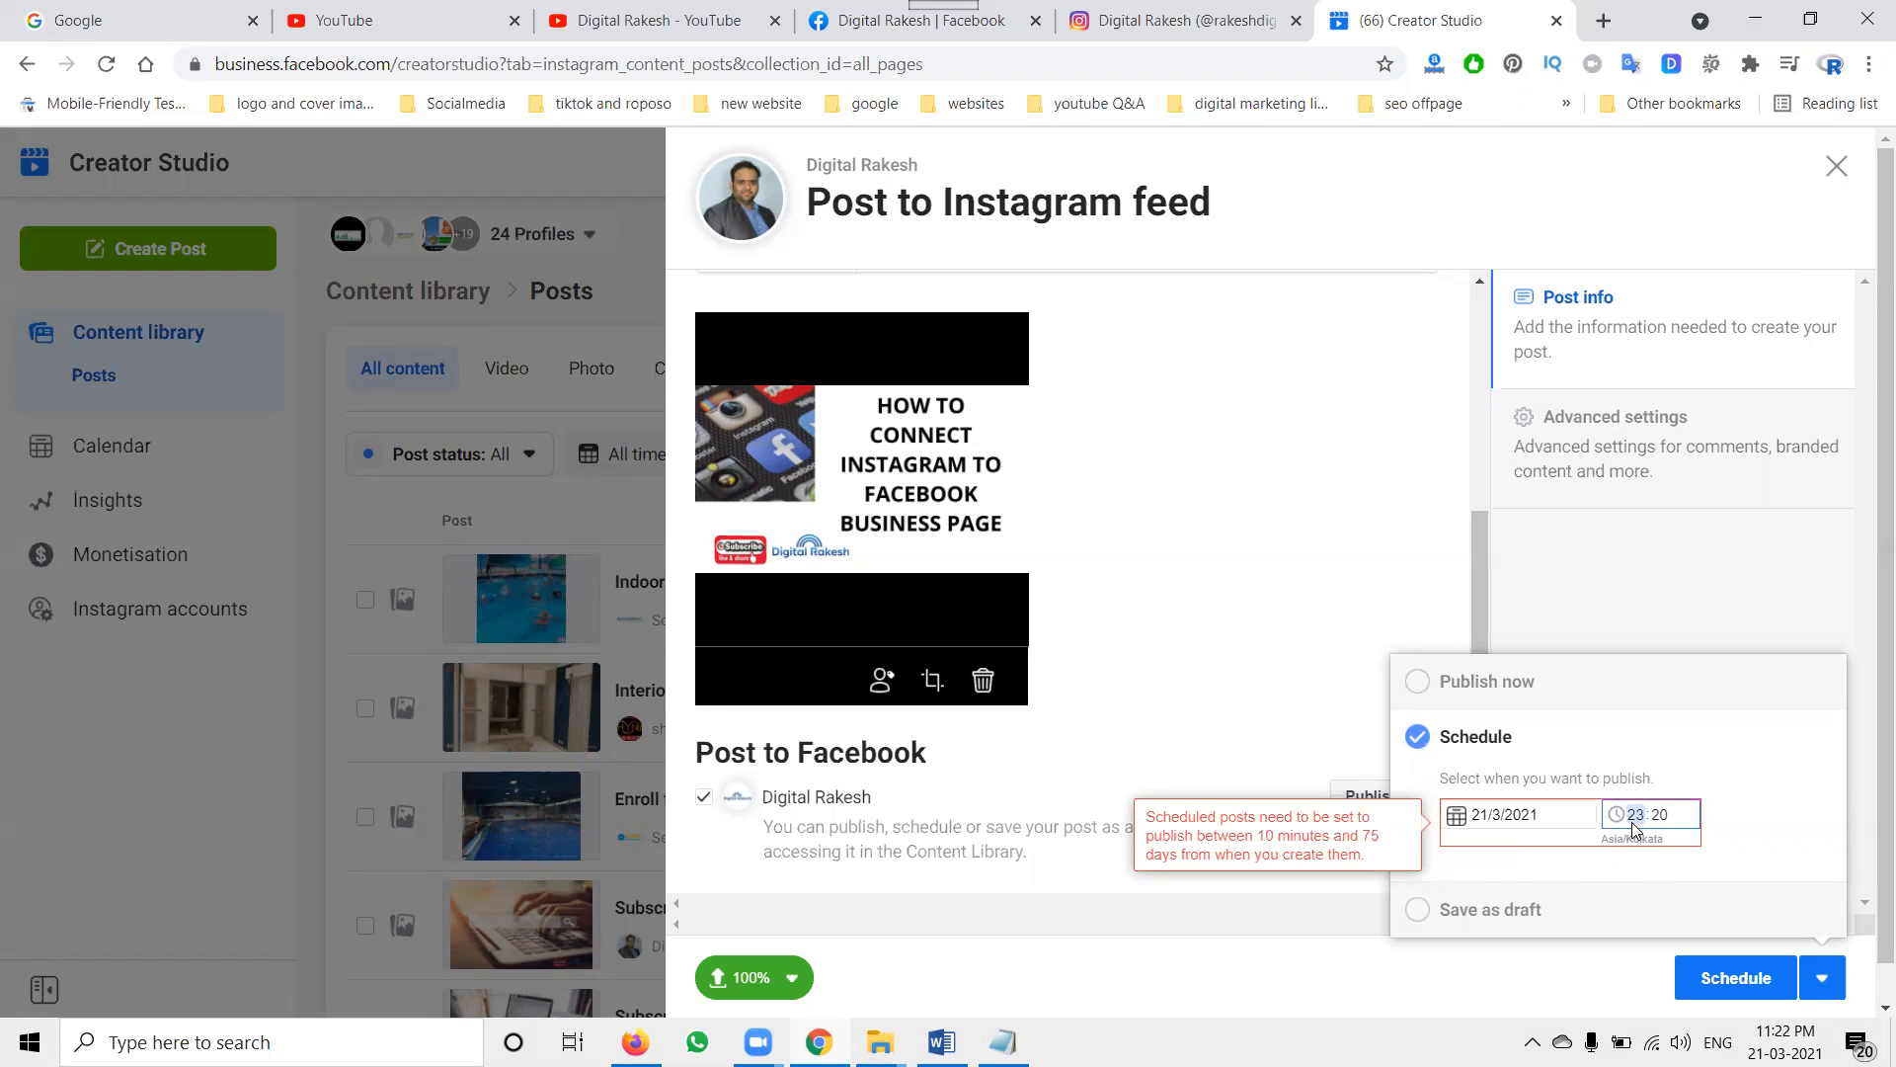
pyautogui.press('Tab')
pyautogui.press('Up')
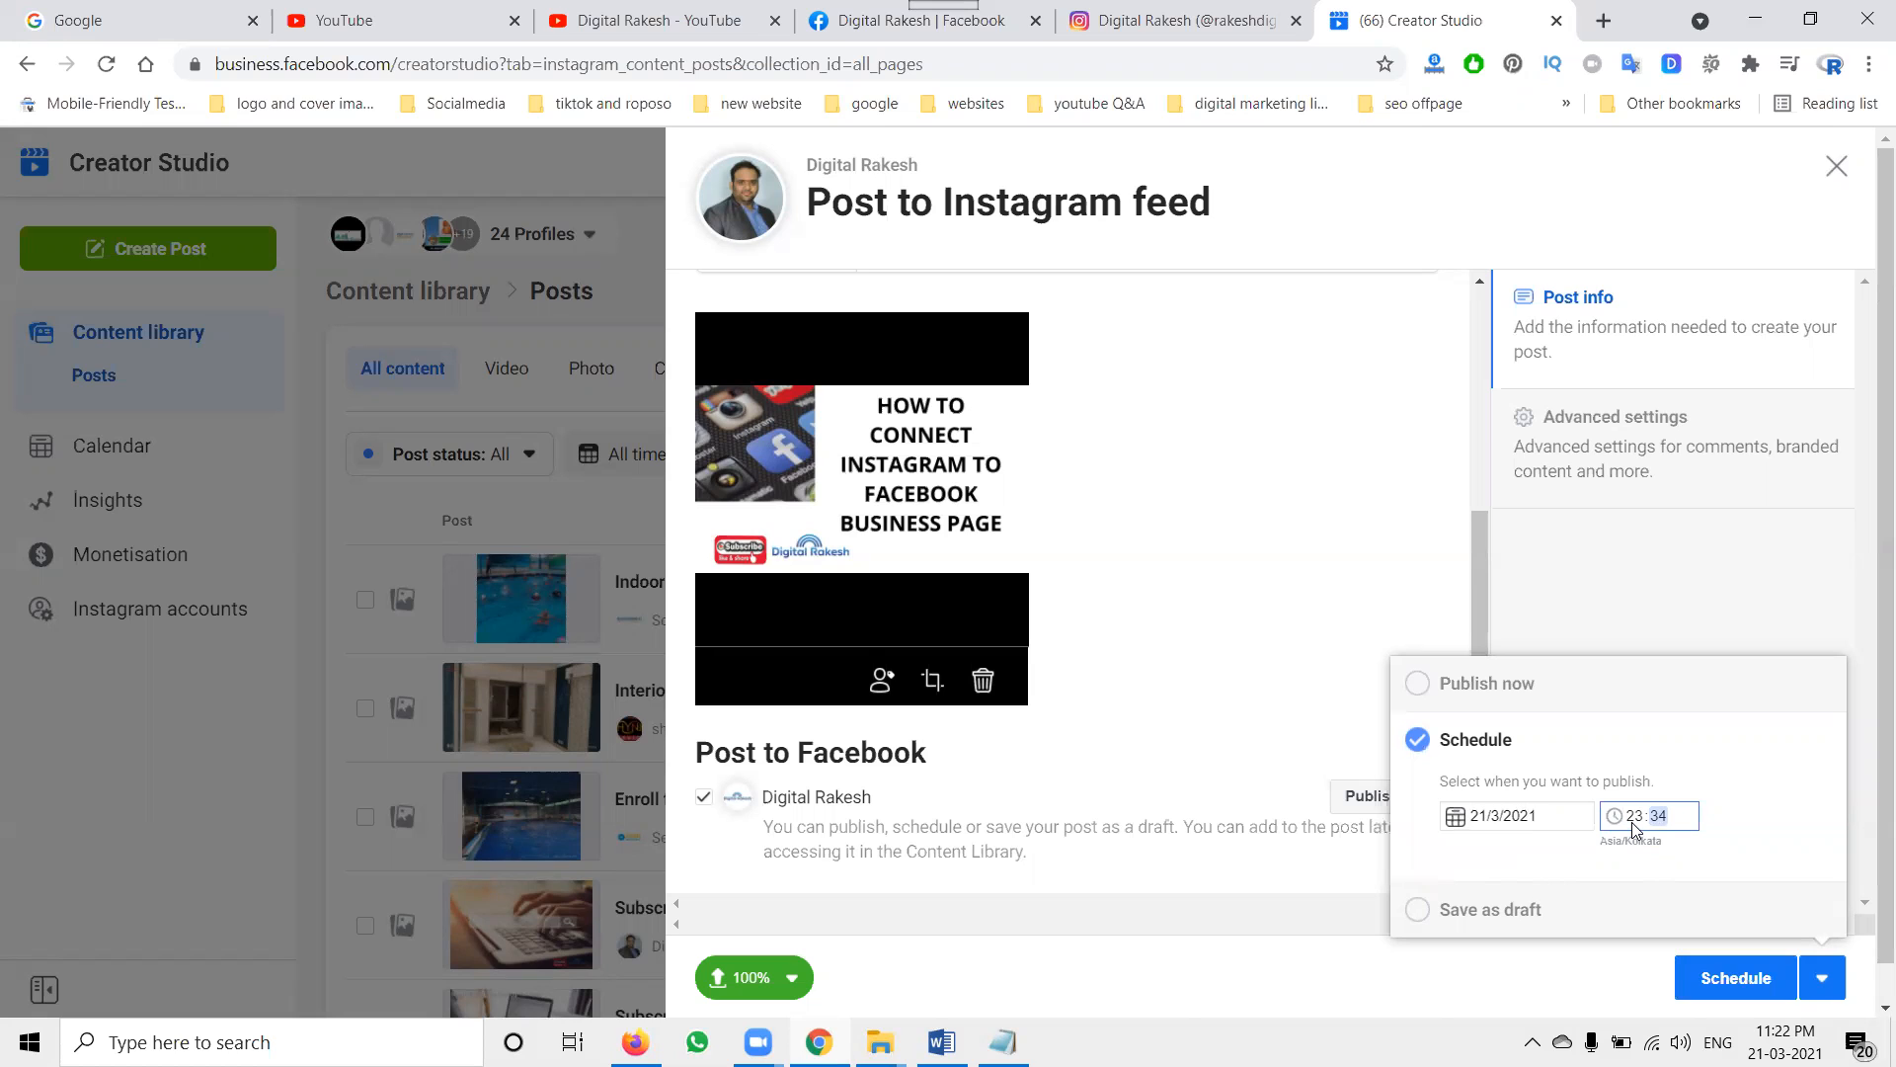
pyautogui.click(1719, 974)
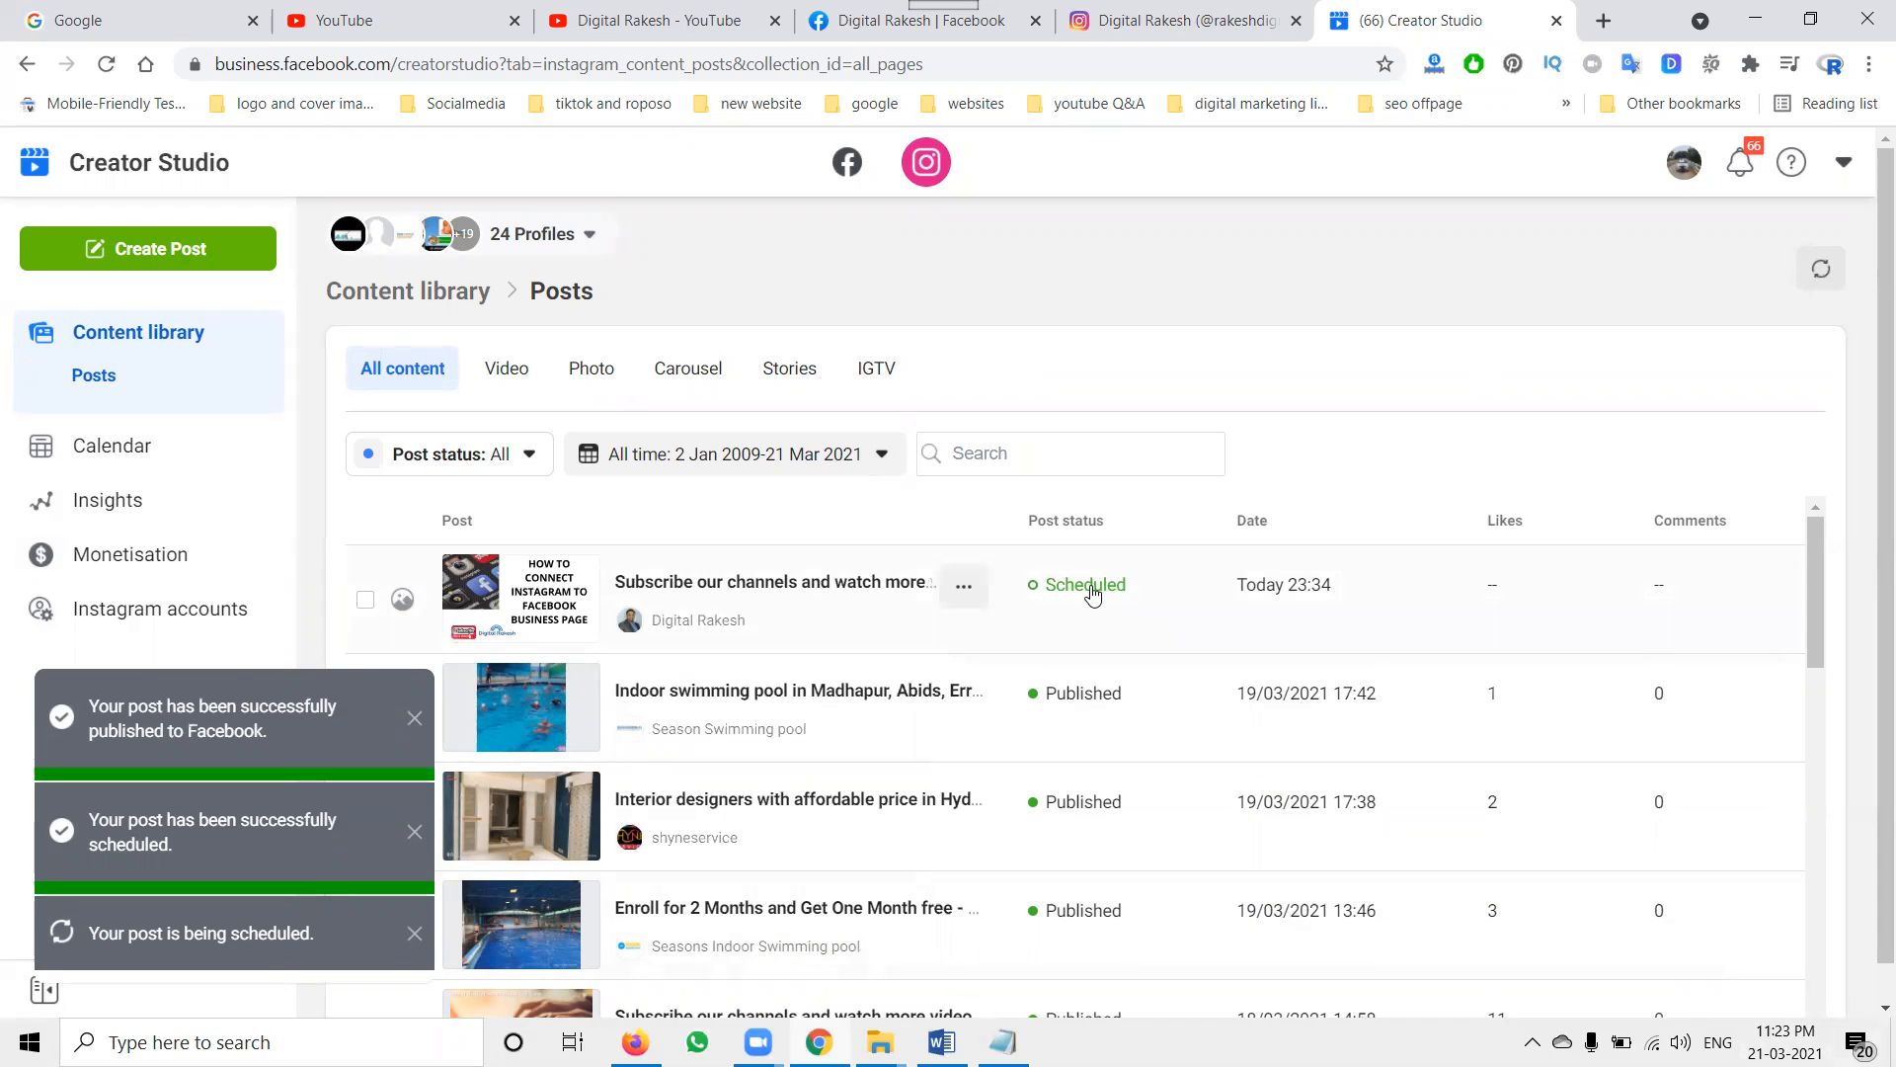
pyautogui.moveTo(1258, 605)
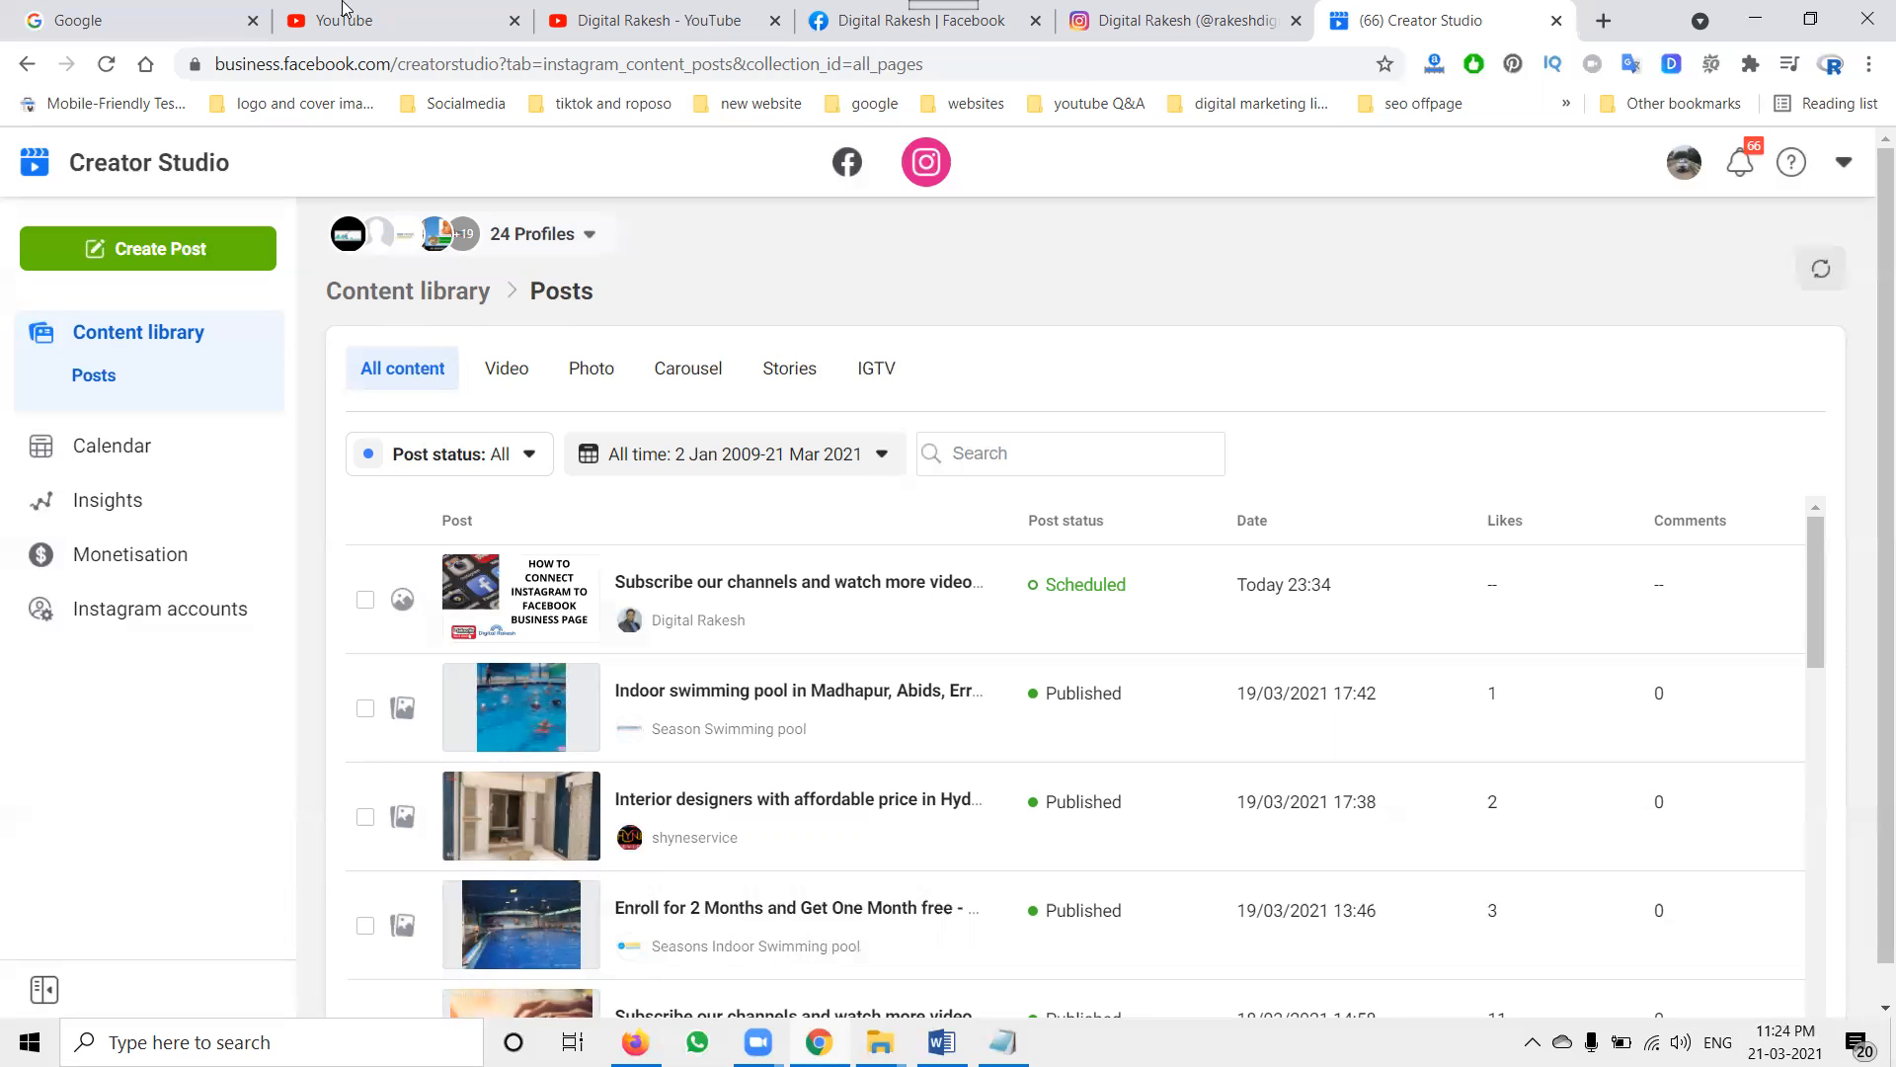
# Switch to the Digital Rakesh YouTube channel page.
pyautogui.click(585, 7)
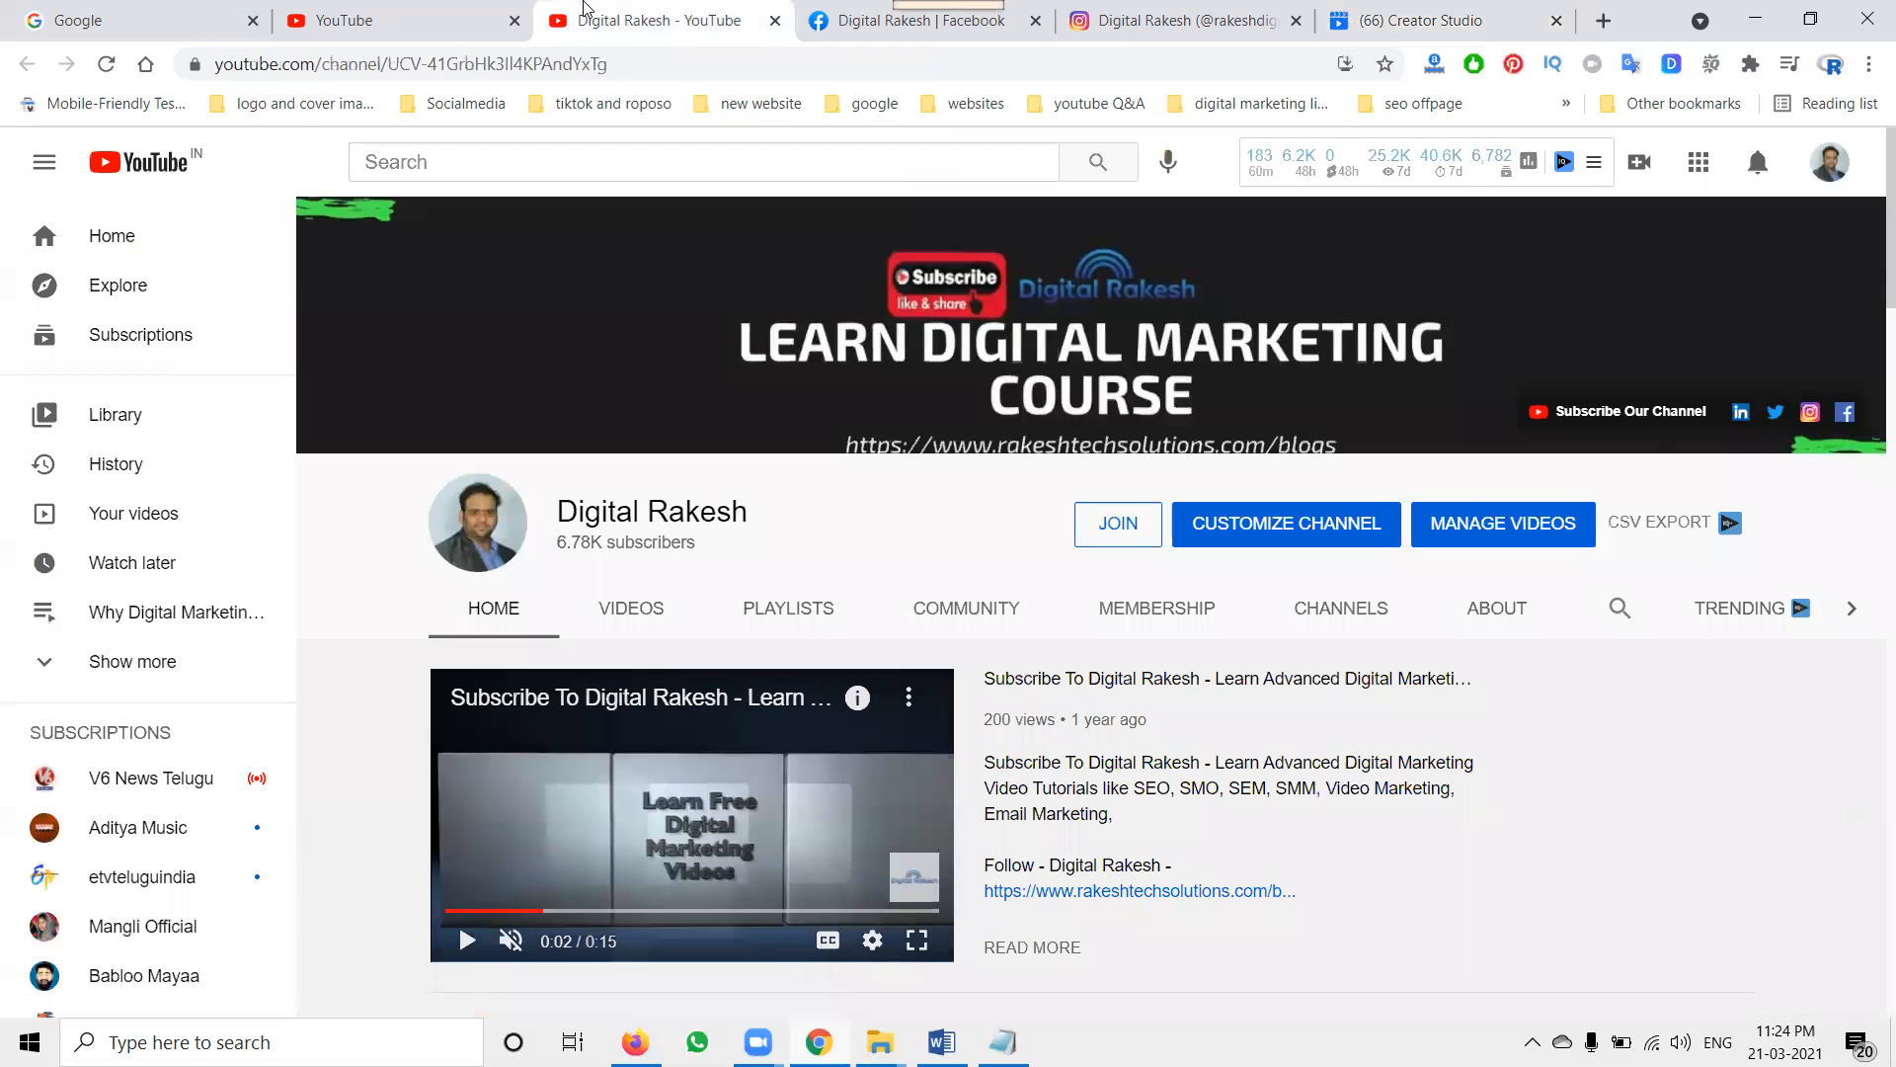